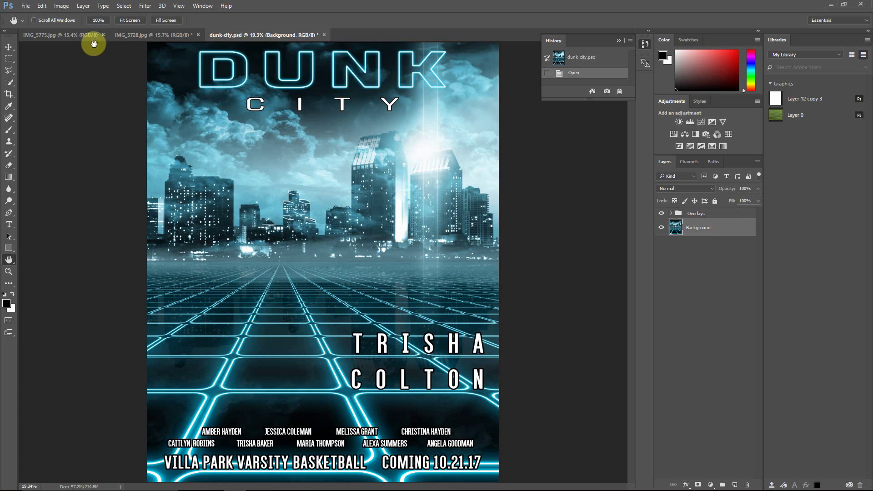
- Look over both player photos and the DUNK CITY template, ending on IMG_5728.jpg
left_click(121, 37)
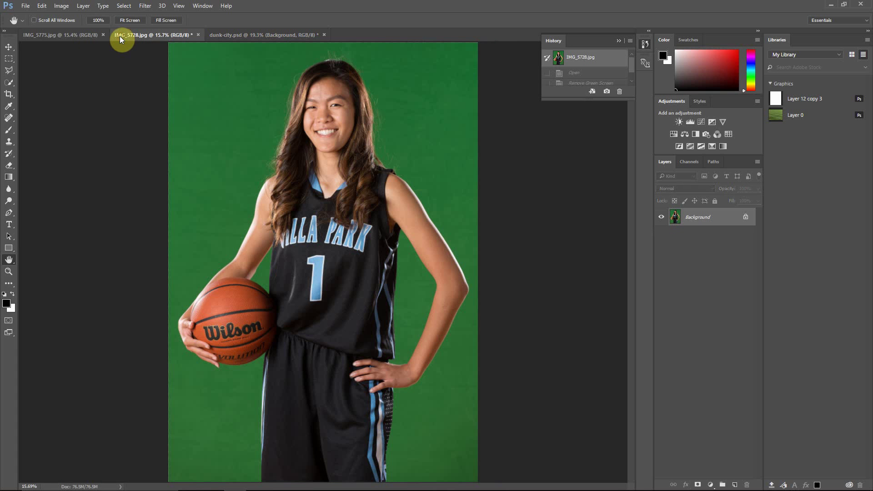
left_click(76, 35)
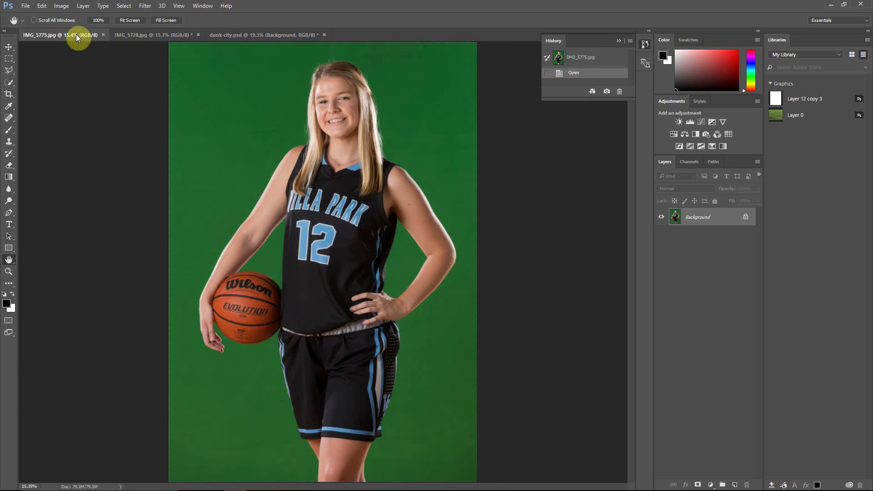
left_click(136, 35)
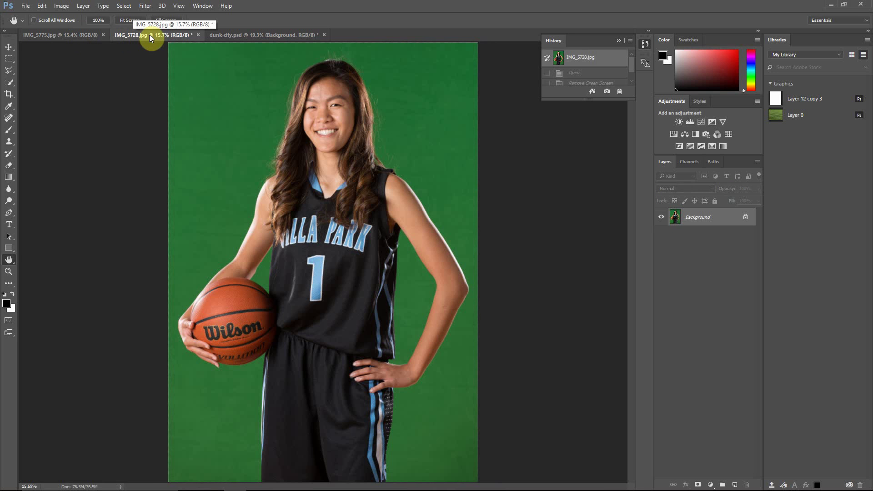
left_click(233, 35)
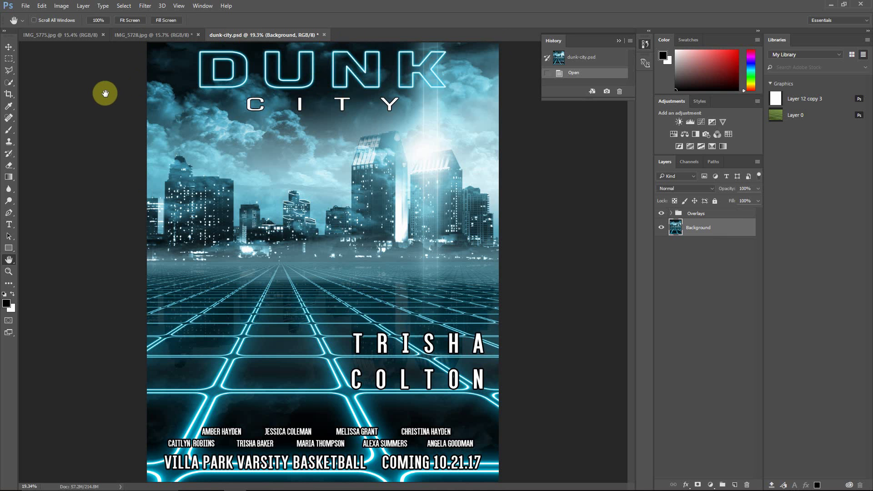
left_click(143, 34)
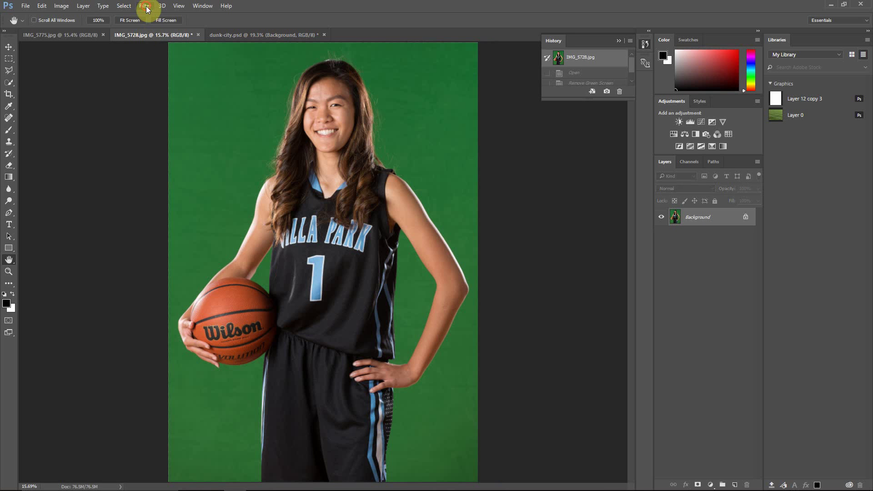
- Run EZ Green Screen 5 with Output Layers left on All Layers and apply it
left_click(145, 6)
left_click(169, 209)
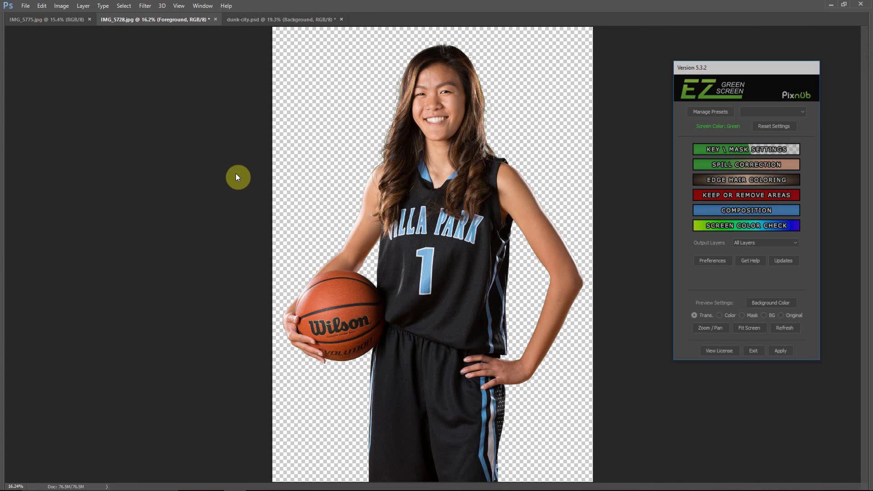
left_click_drag(769, 67, 690, 62)
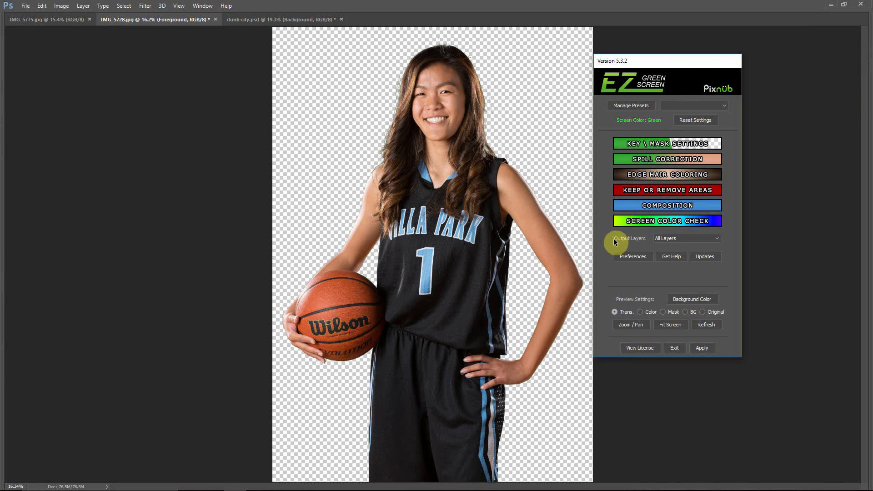
left_click(680, 238)
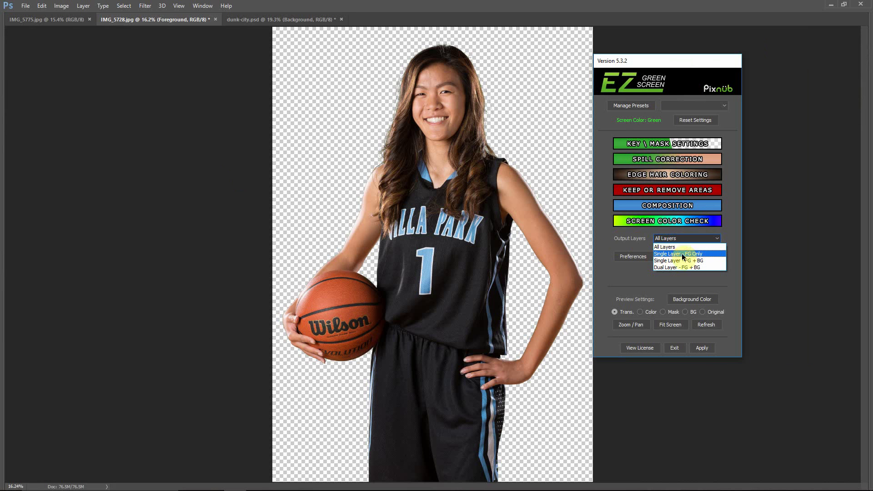
left_click(631, 241)
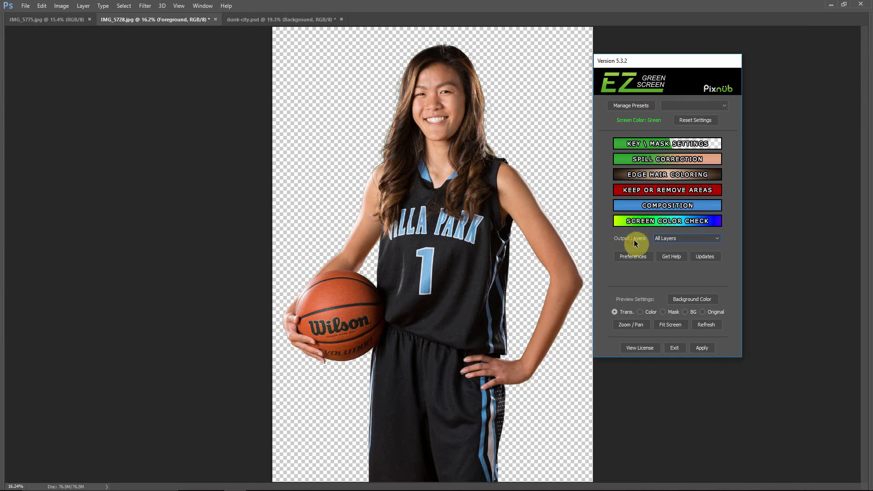
left_click(701, 348)
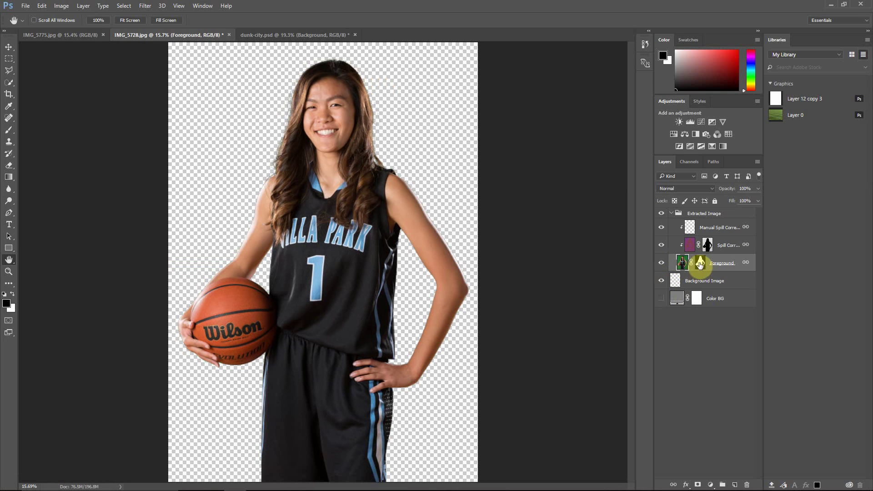
- Check the Foreground mask and spill correction layers, then make Foreground the active layer
left_click(702, 265, "alt")
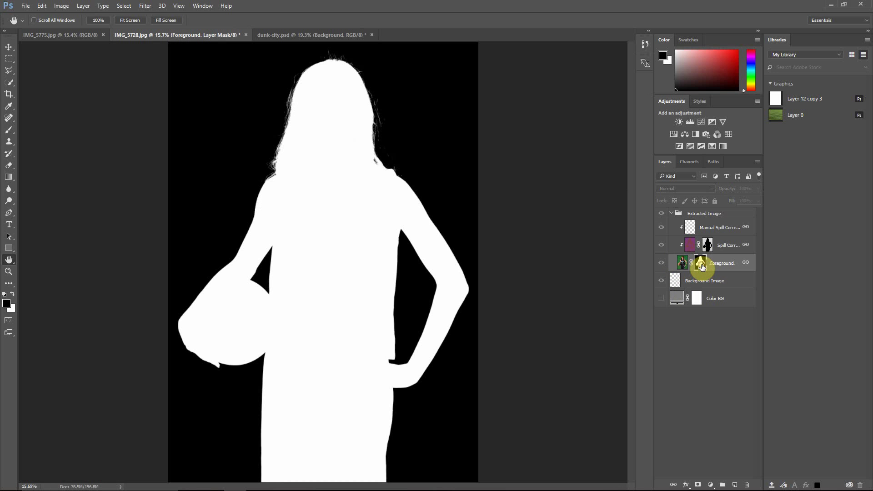
left_click(683, 265)
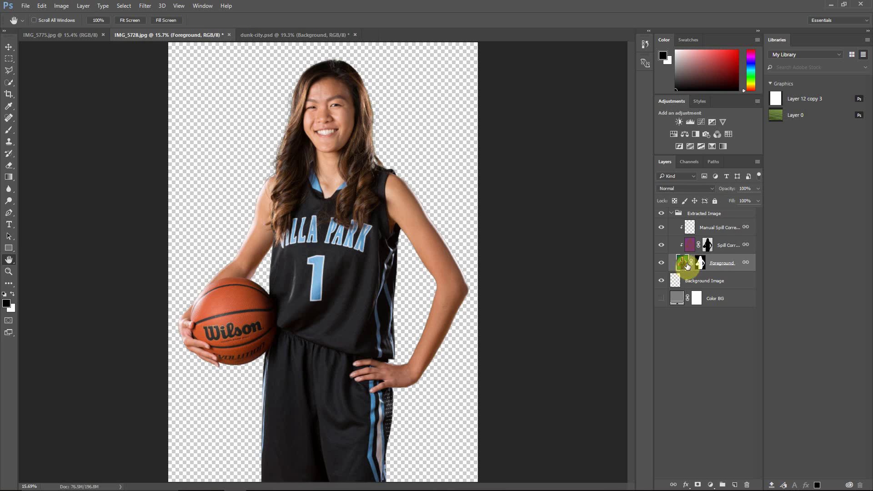
left_click(723, 232)
left_click(726, 247)
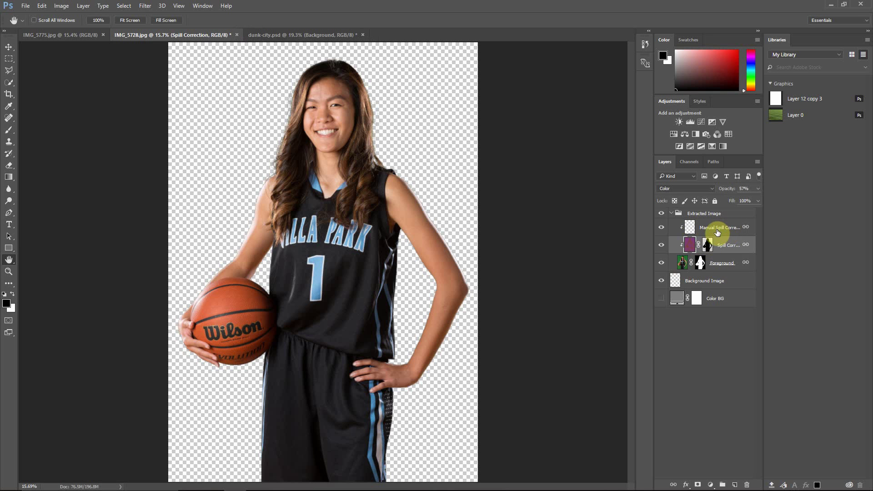
left_click(685, 263)
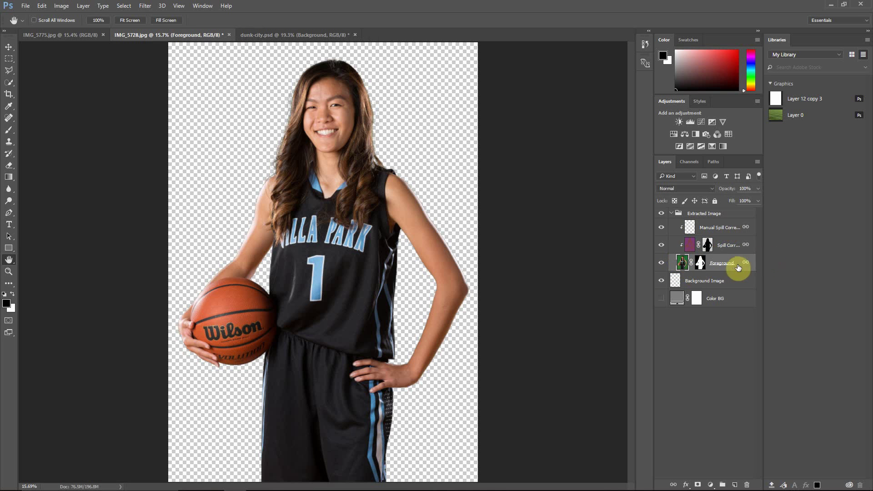
- Select the entire canvas and copy the Foreground layer's pixels
left_click(123, 6)
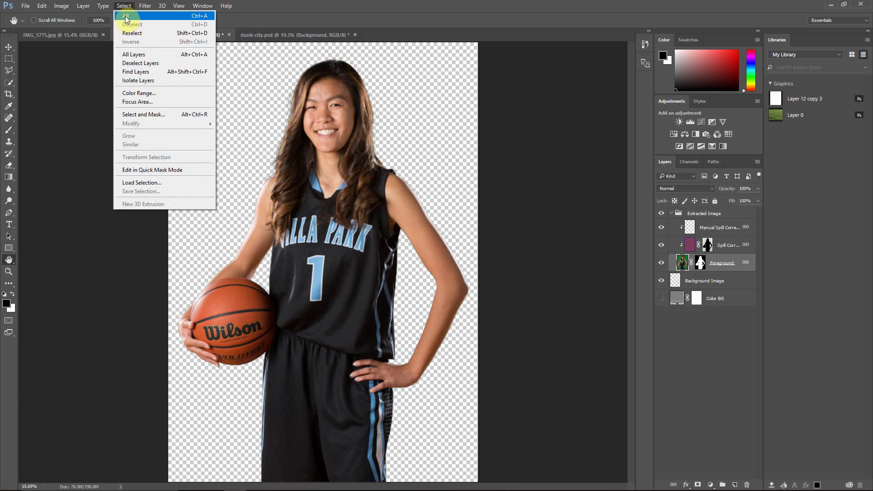
left_click(190, 16)
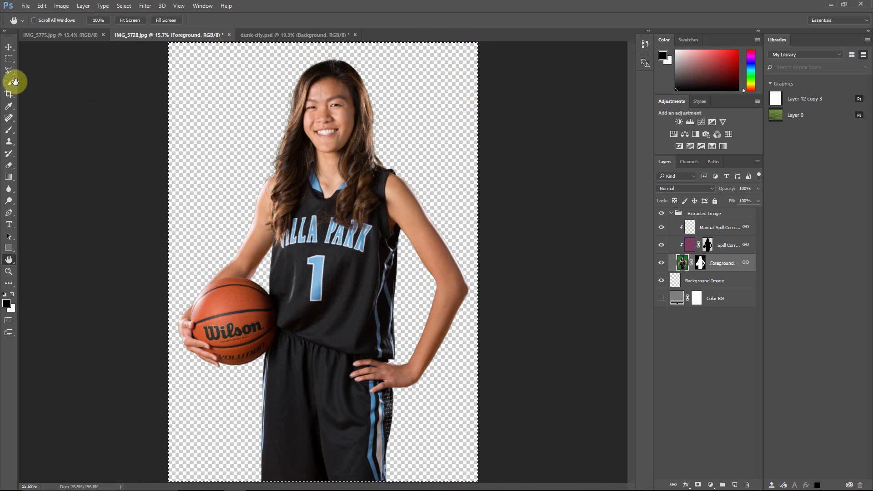
left_click(40, 7)
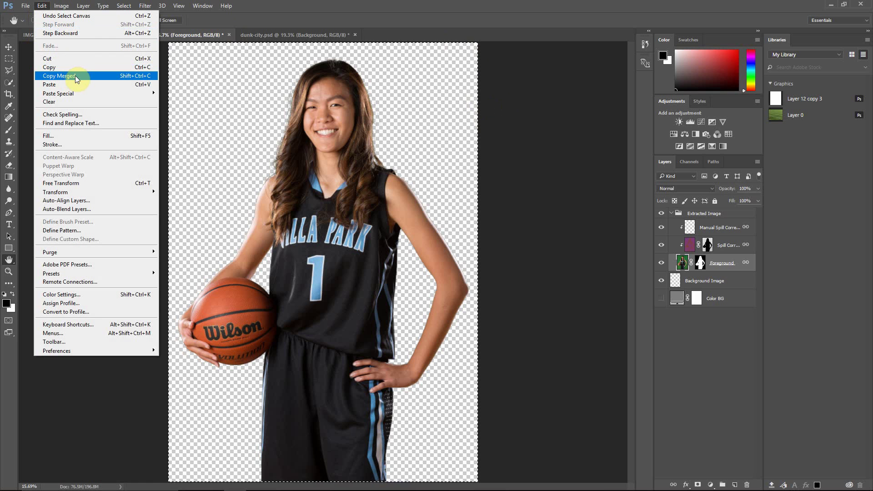
left_click(50, 69)
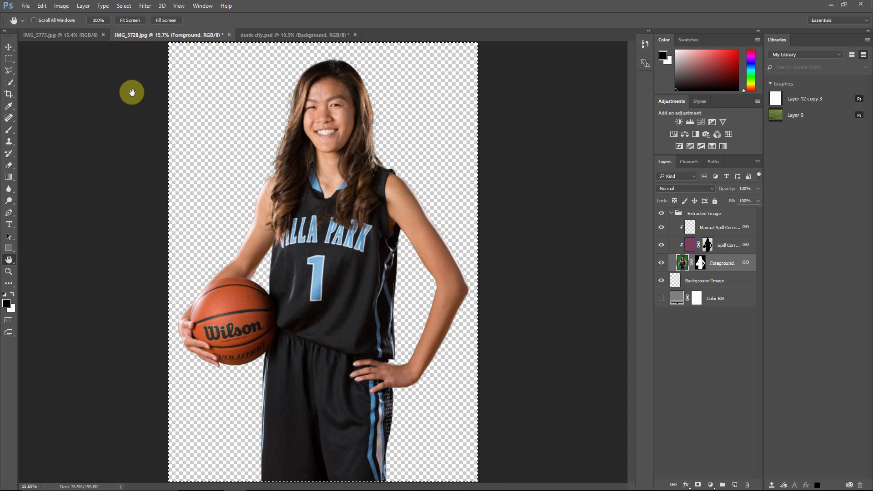
left_click(253, 37)
left_click(701, 214)
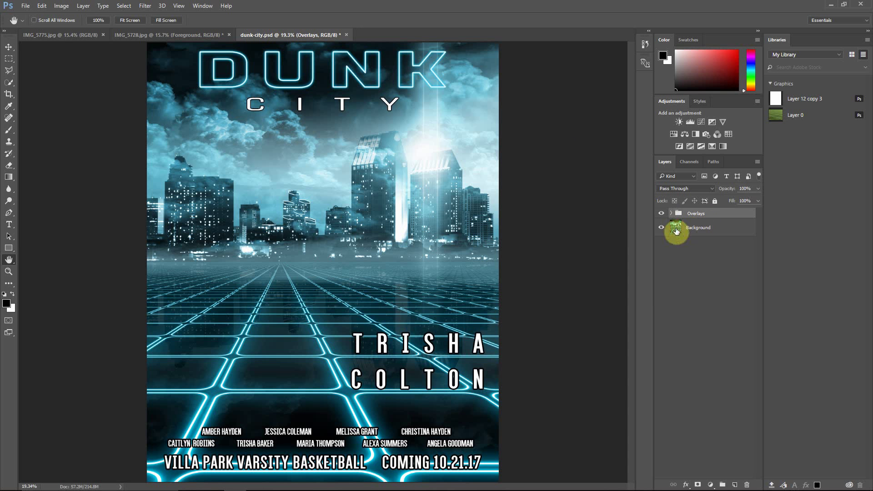
left_click(712, 230)
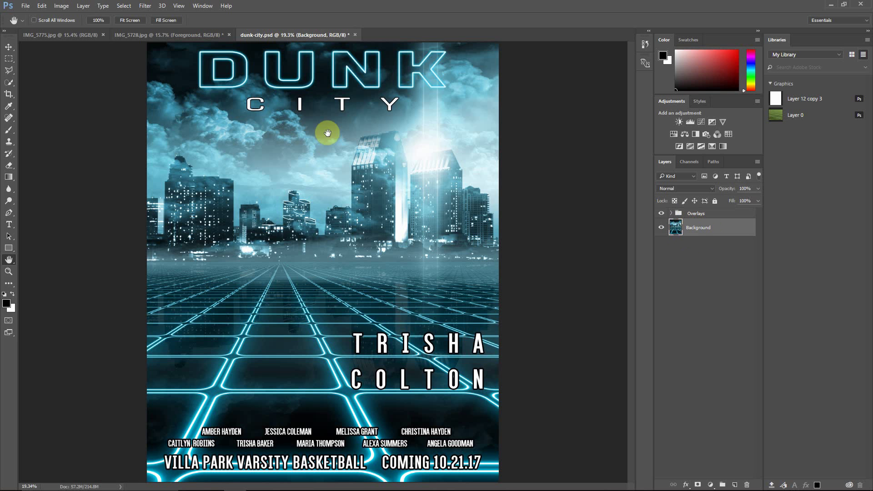
left_click(41, 6)
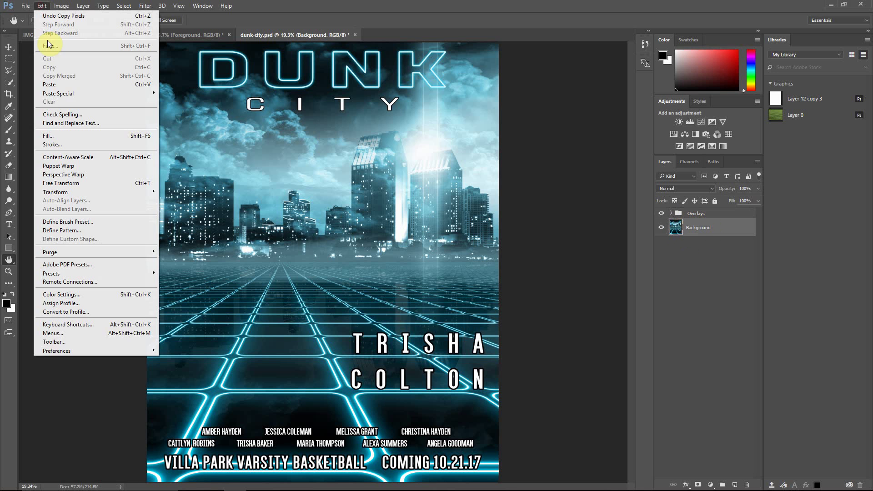
left_click(50, 85)
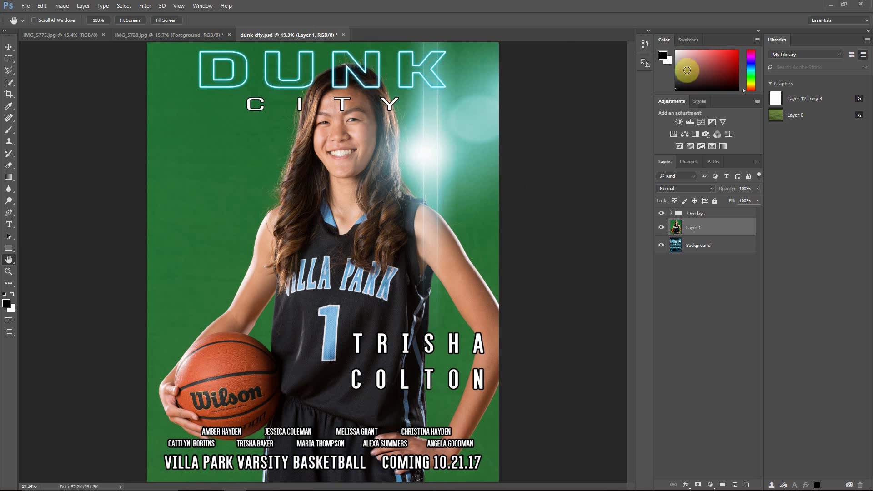
left_click(650, 48)
left_click(577, 69)
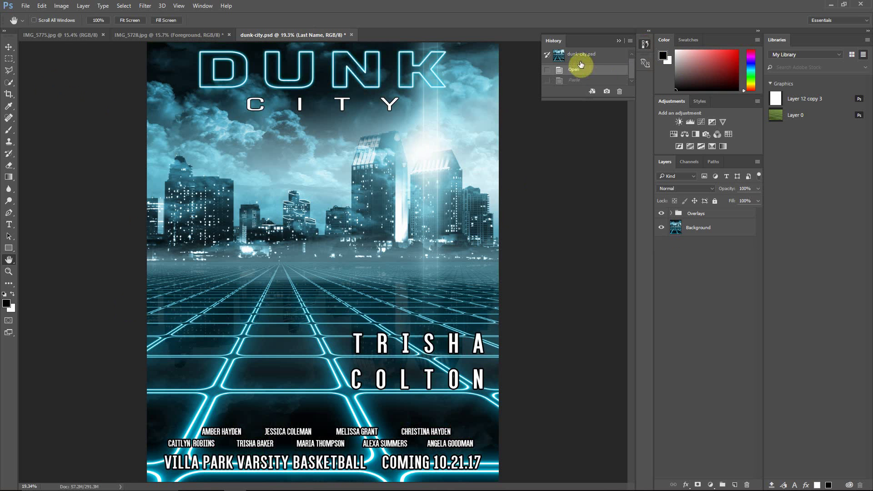
left_click(169, 34)
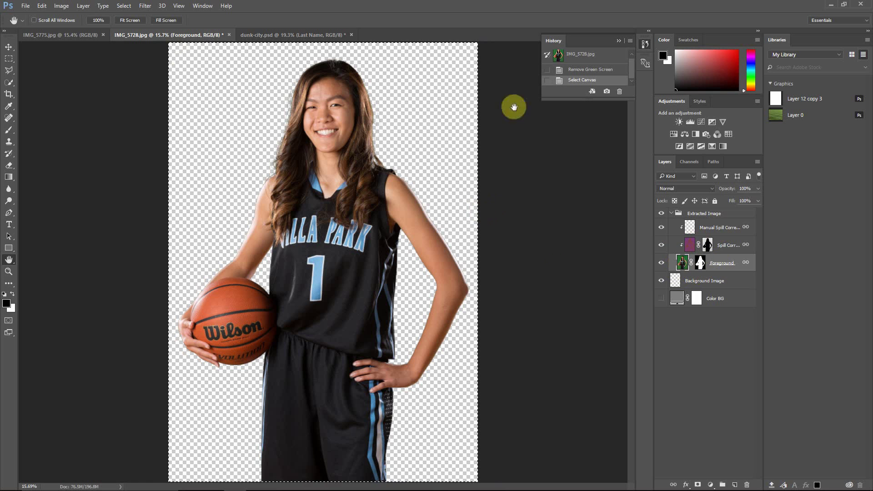
- Copy Merged the keyed-out player and paste her into dunk-city.psd above the Background layer
left_click(44, 7)
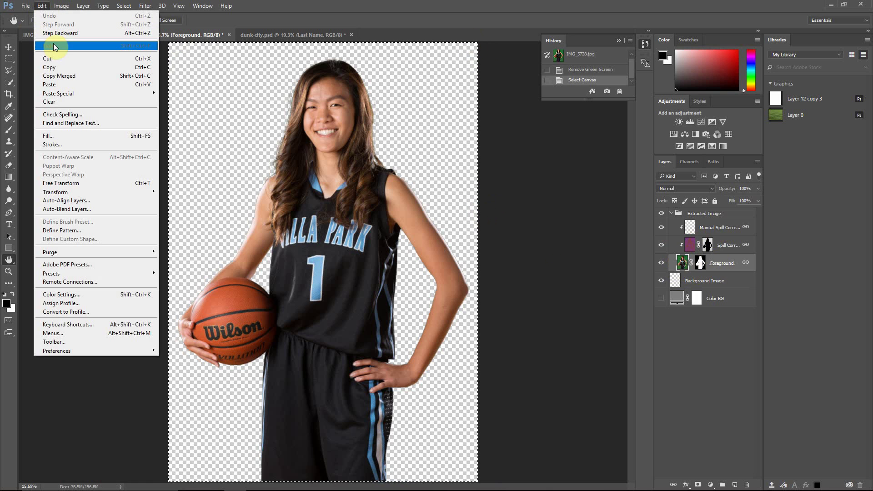
left_click(68, 77)
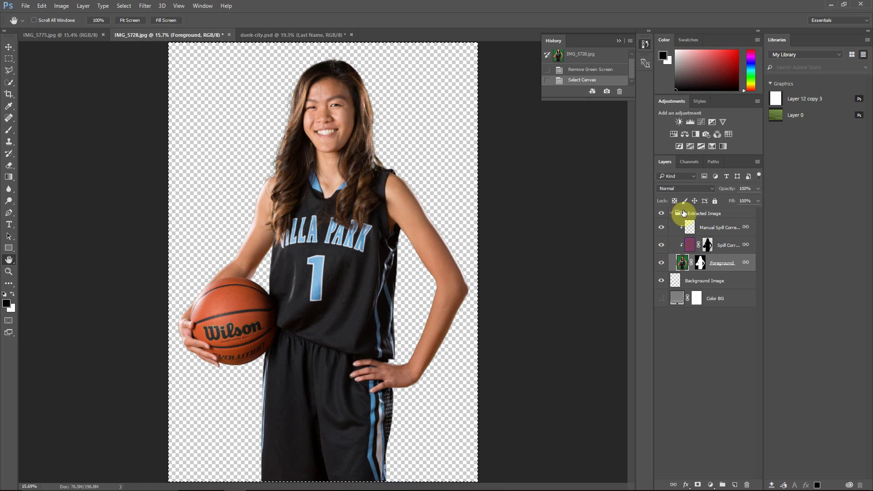
left_click(41, 6)
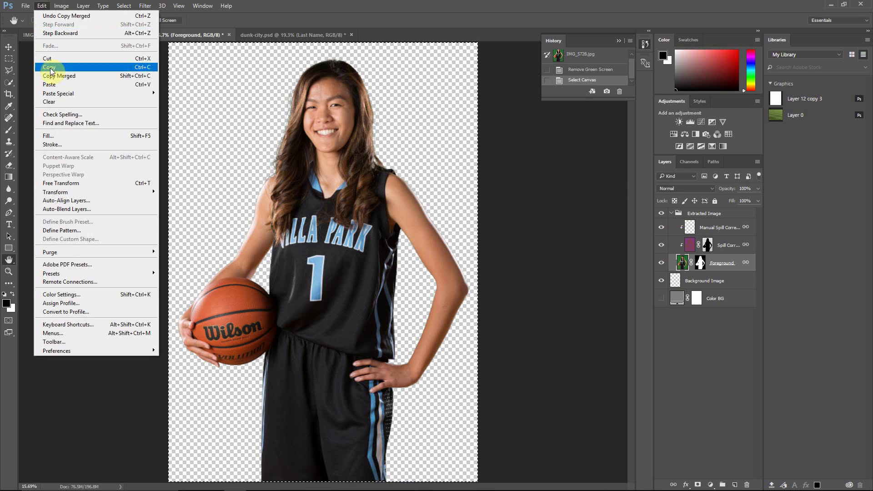
left_click(272, 35)
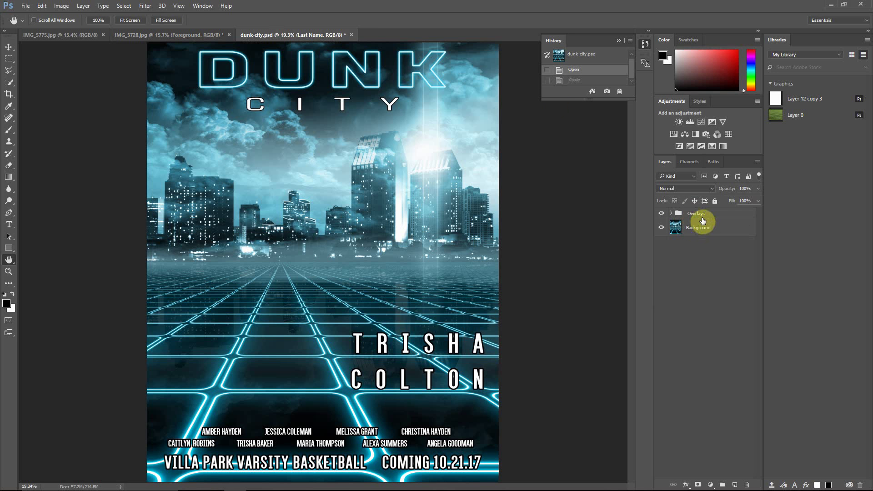
left_click(703, 229)
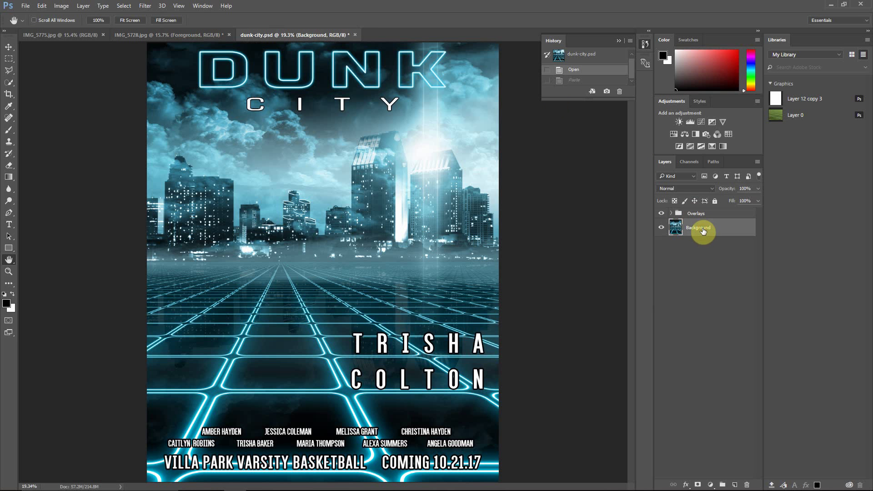
left_click(42, 6)
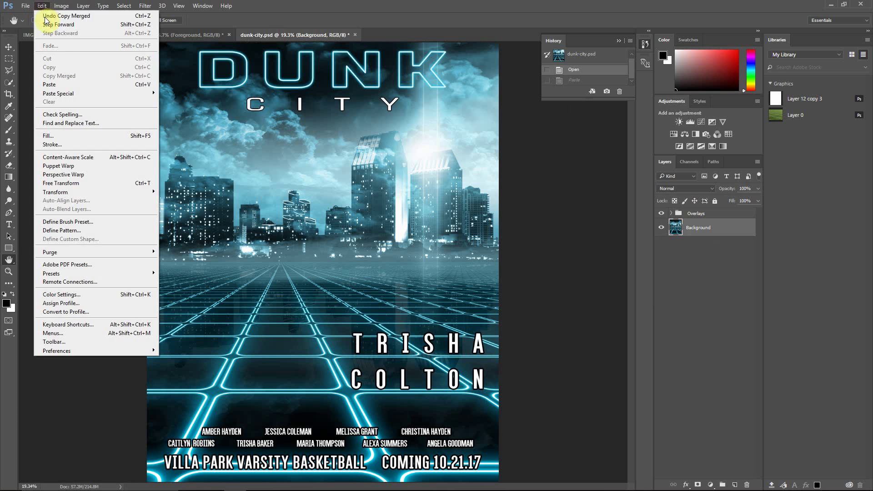
left_click(59, 86)
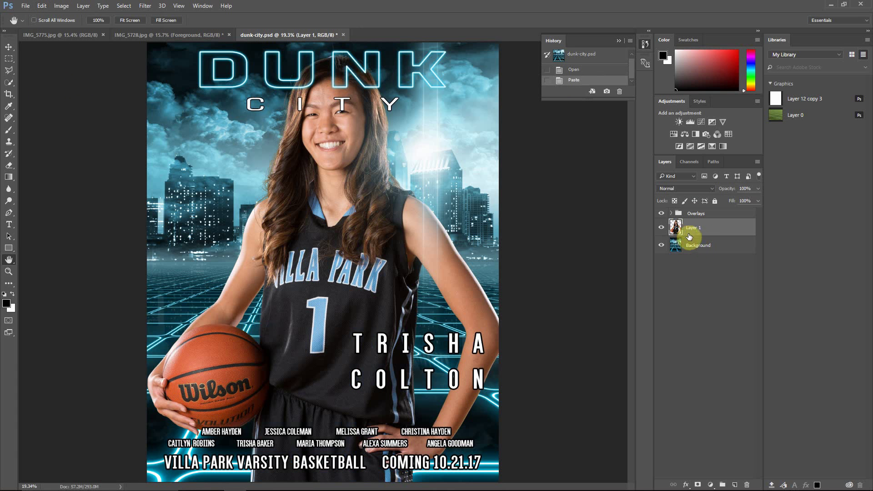
left_click(672, 216)
scroll(685, 262, "down", 3)
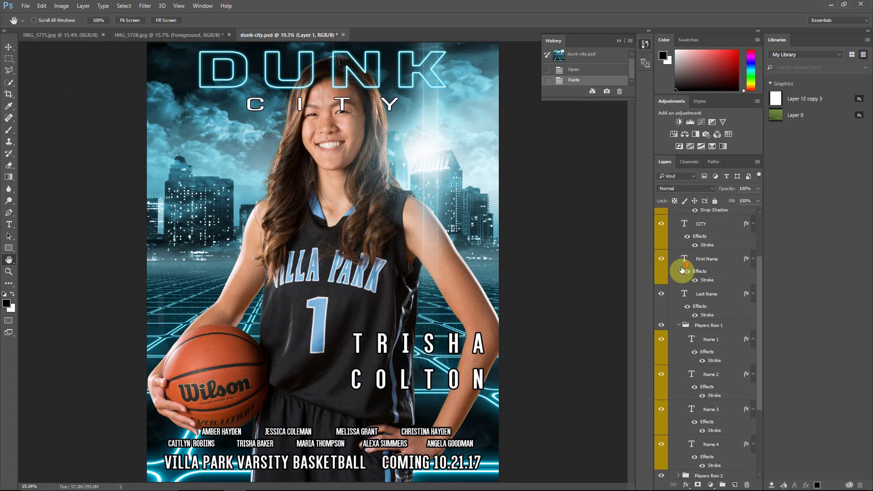
scroll(682, 271, "up", 3)
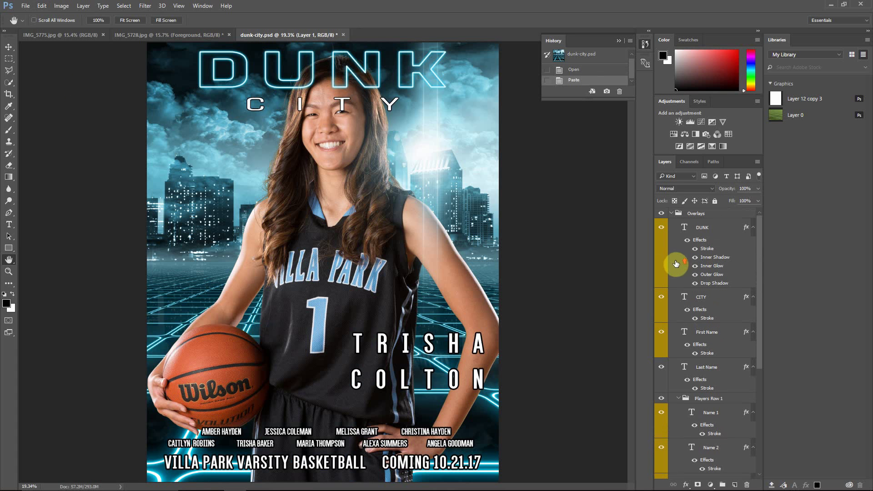
left_click(672, 213)
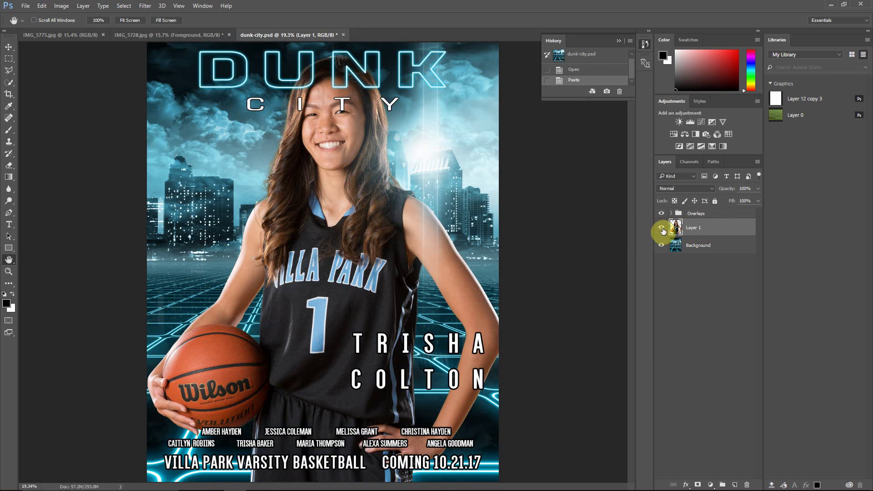
- Convert Layer 1 to a smart object, revert to the Paste history state, and reselect Layer 1
right_click(715, 230)
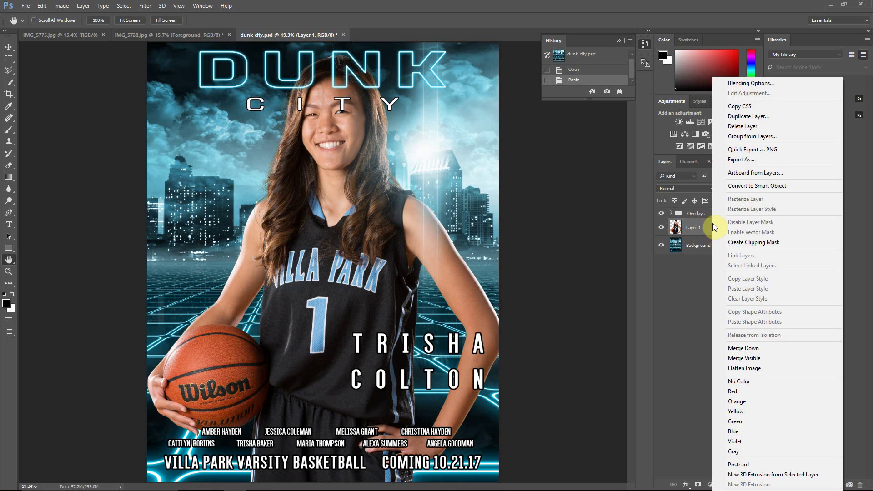
left_click(745, 186)
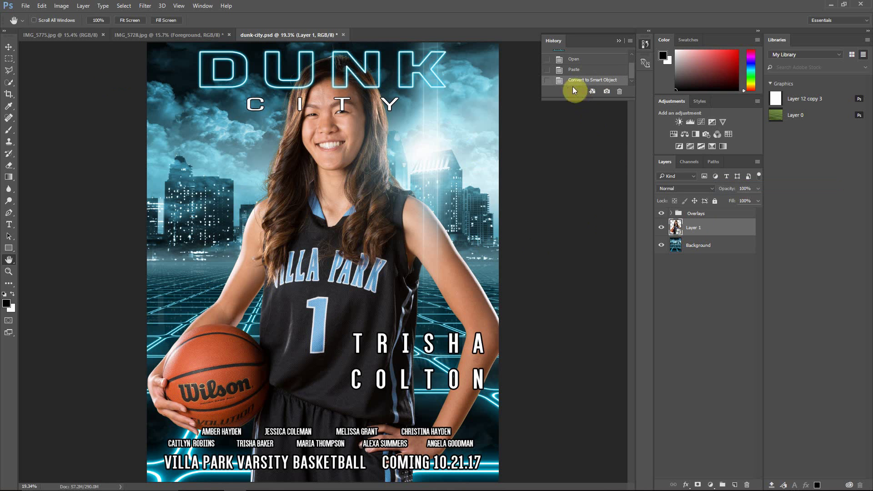
left_click(591, 70)
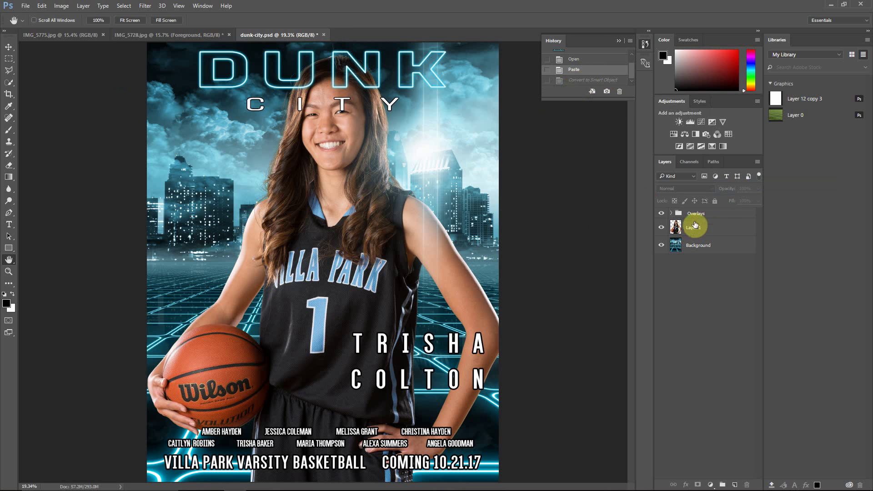
left_click(618, 41)
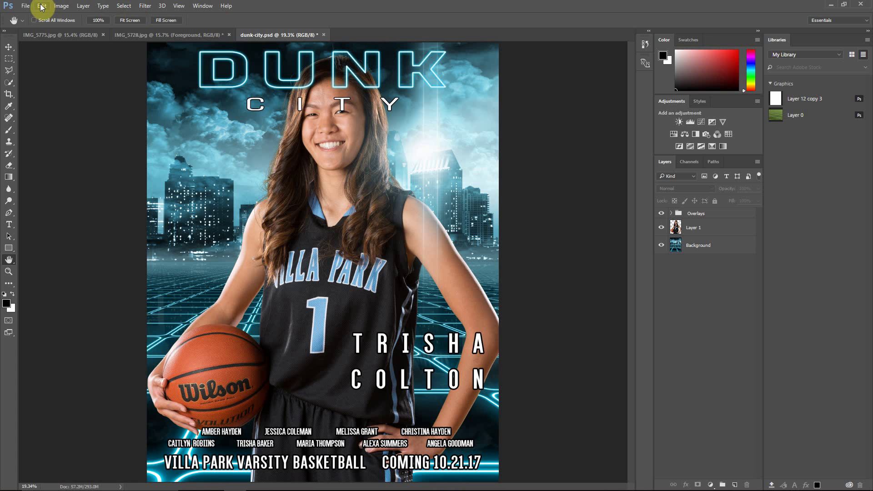
left_click(708, 231)
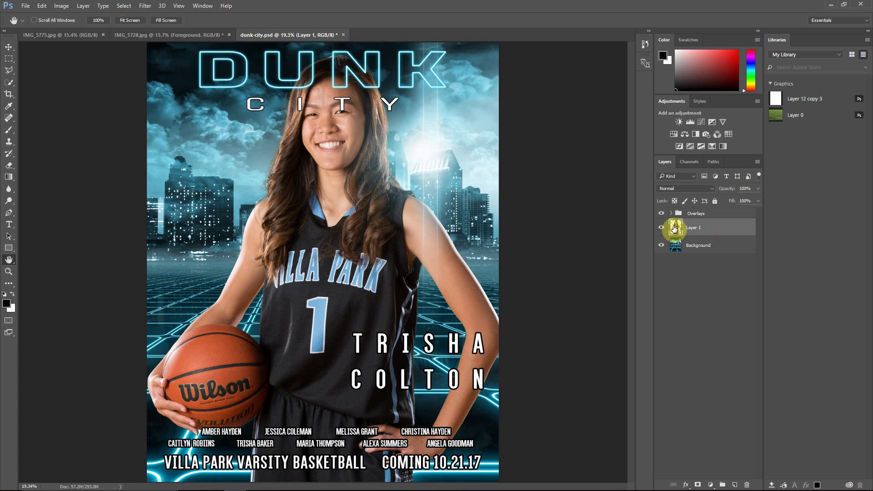
- Scale the player with linked W and H to 87.77%, using Bicubic Automatic interpolation
left_click(41, 6)
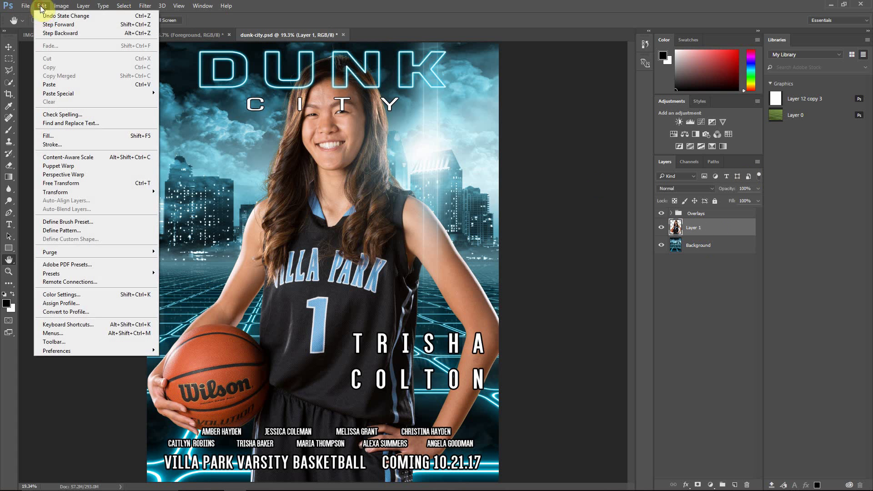
mouse_move(98, 193)
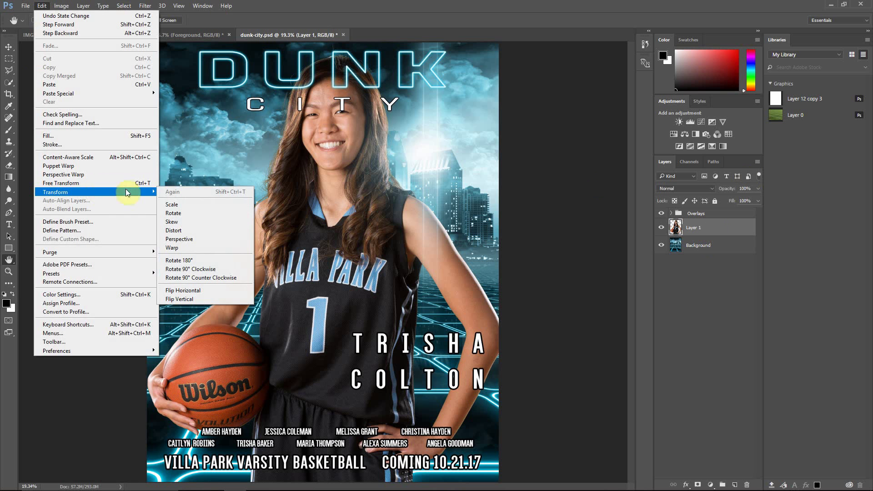
left_click(184, 205)
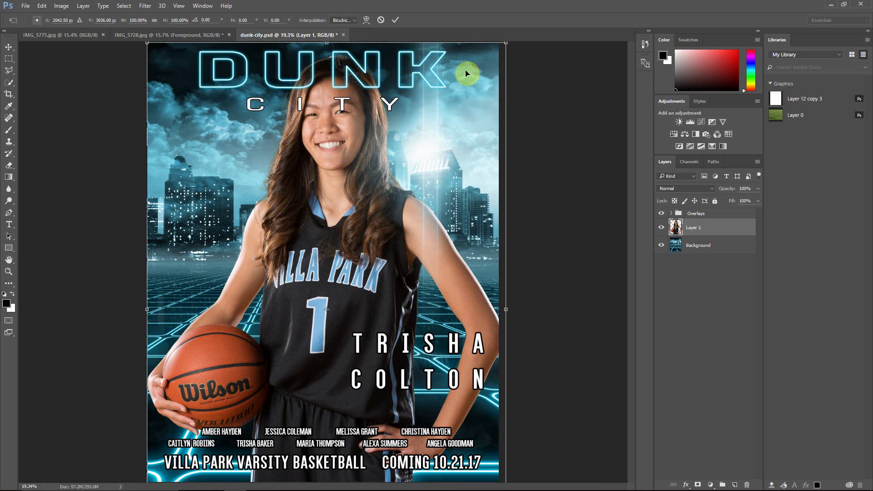
left_click(155, 20)
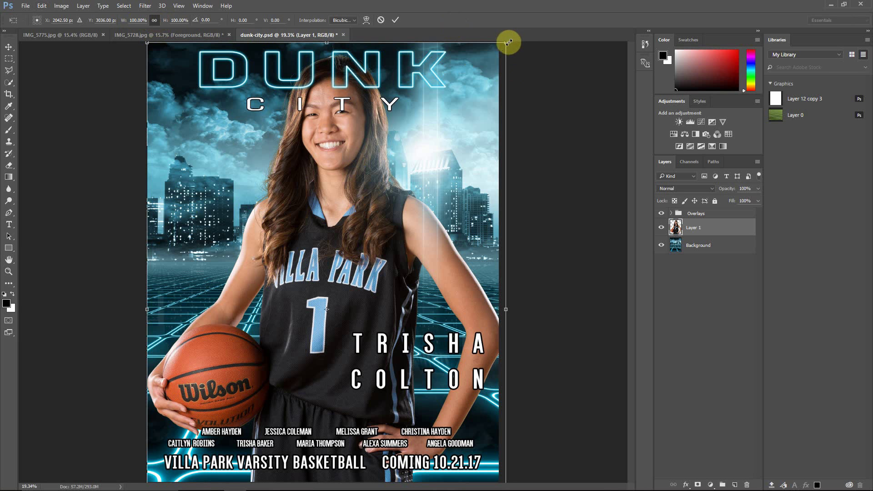
left_click_drag(505, 43, 481, 68)
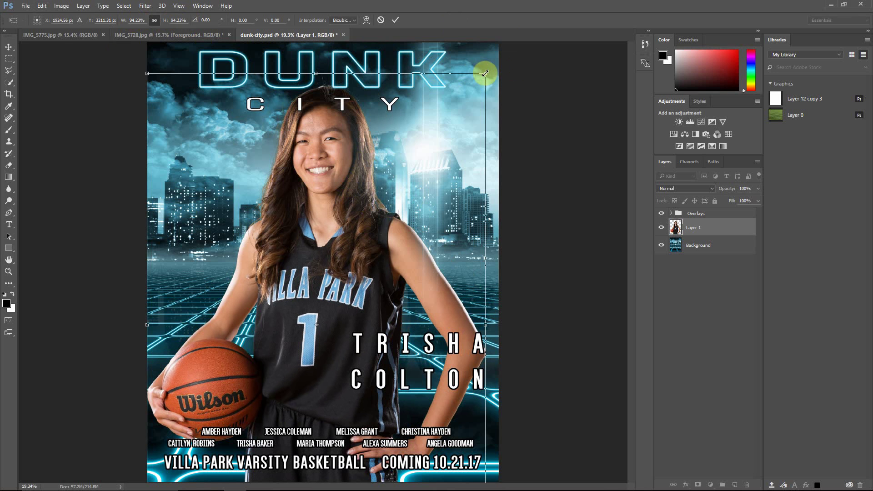
left_click_drag(486, 73, 464, 105)
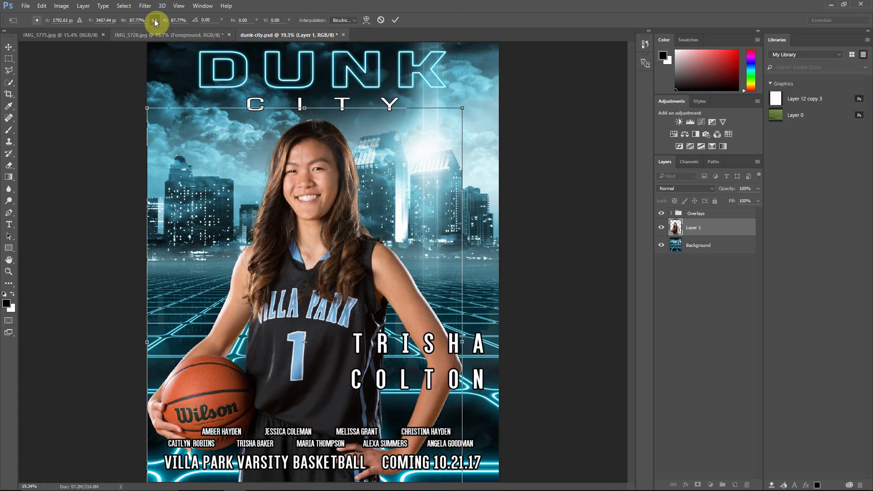
left_click(155, 21)
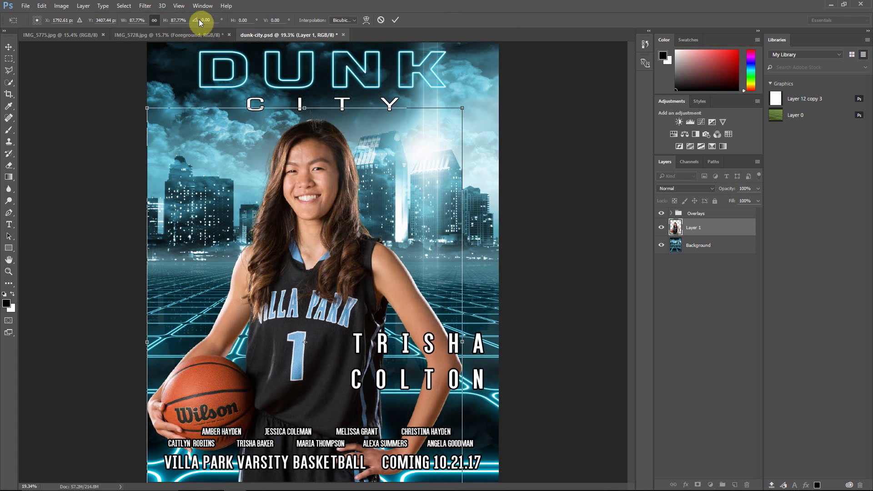
left_click(344, 20)
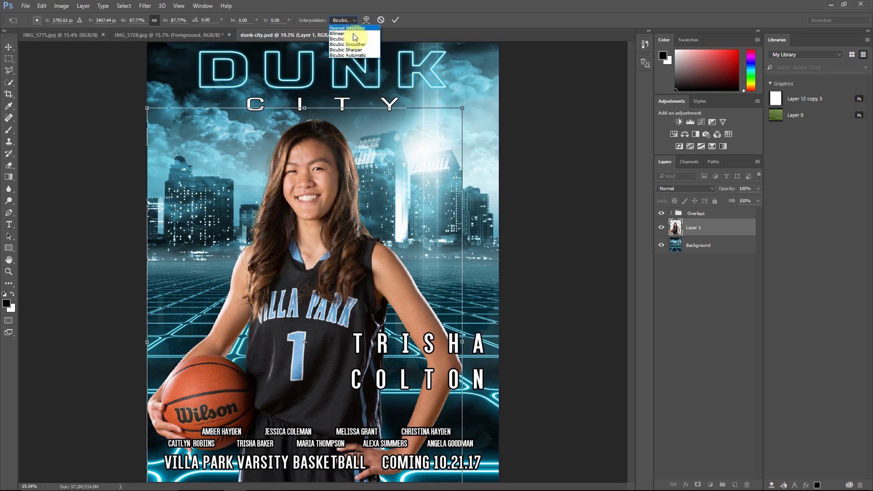
left_click(348, 56)
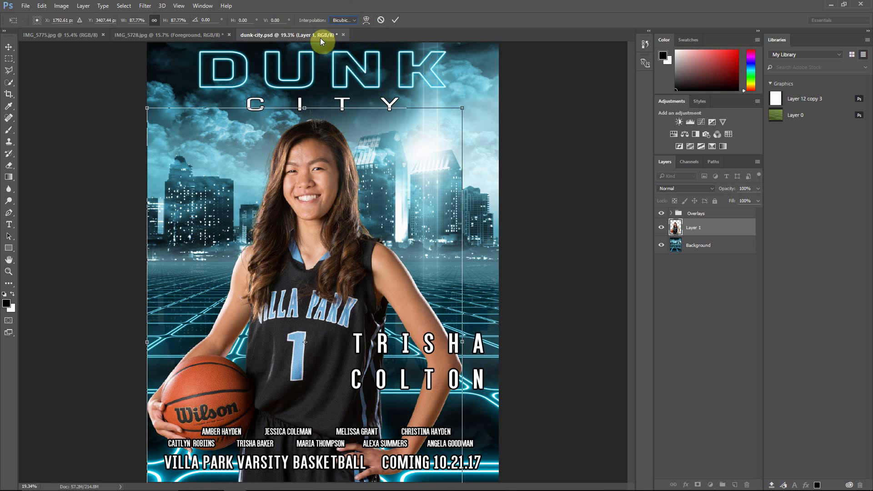
- Move the player higher and right, shrink her to 79.58%, and commit the transform
left_click_drag(365, 217, 383, 196)
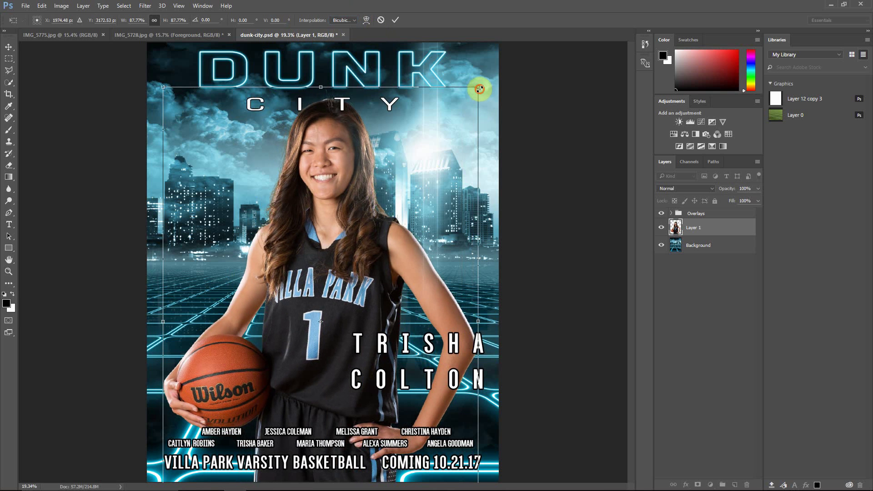
left_click_drag(480, 87, 467, 109)
mouse_move(405, 249)
left_mouse_down()
mouse_move(399, 244)
mouse_move(397, 252)
left_mouse_up()
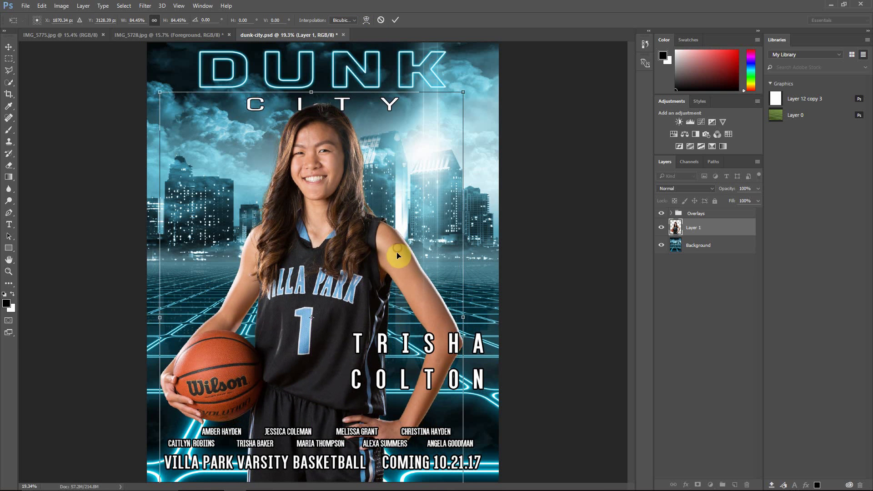
left_click_drag(463, 92, 446, 119)
left_click_drag(394, 209, 402, 184)
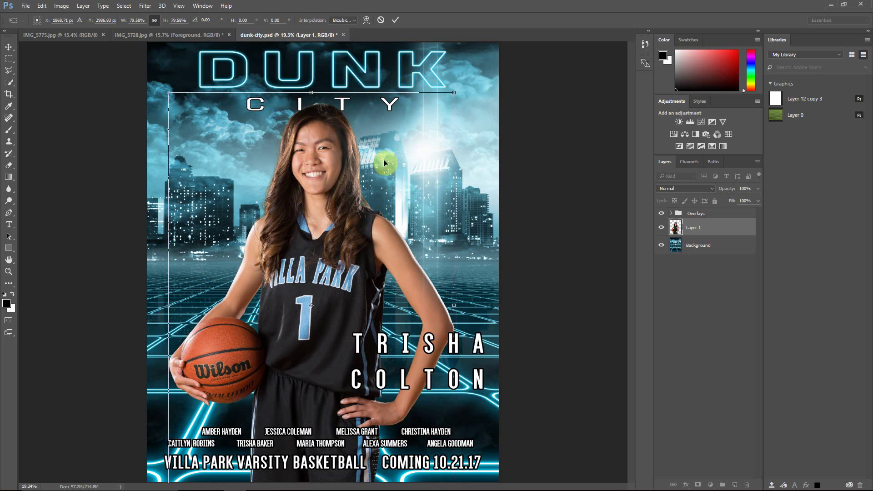
left_click(397, 20)
key("h")
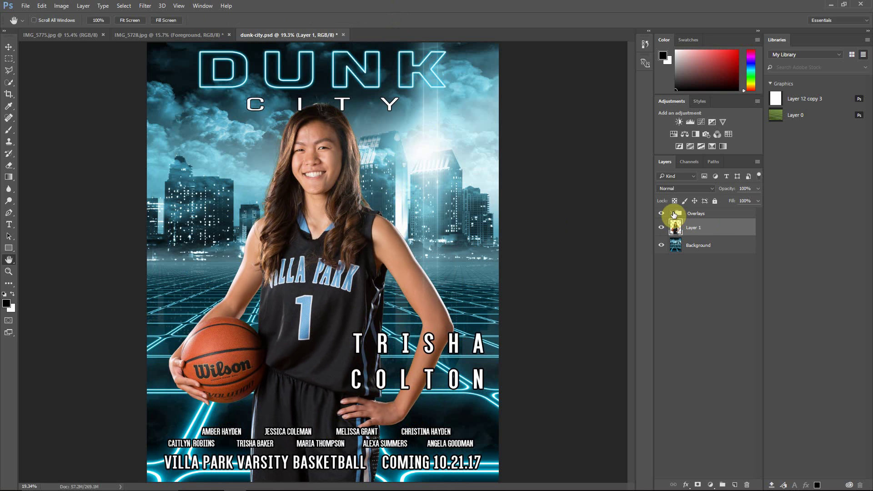
- In the Overlays group, change the First Name and Last Name text to the new player's name
left_click(669, 216)
left_click(669, 215, "alt")
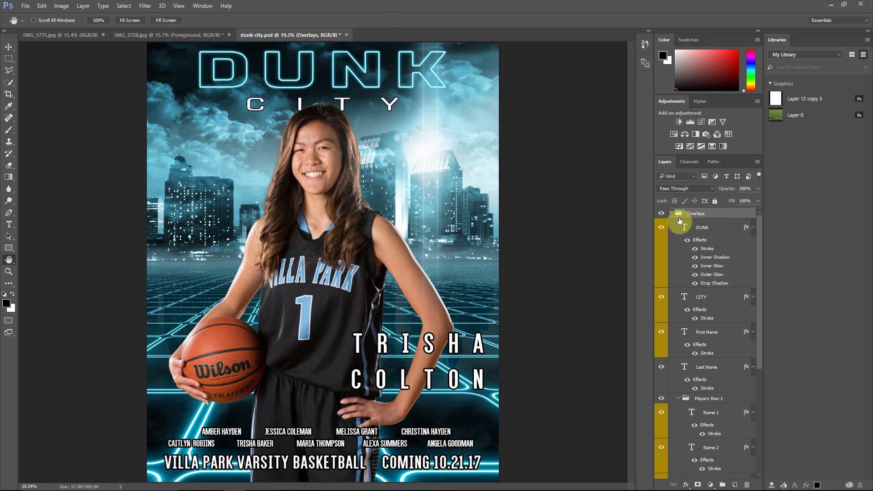
scroll(690, 234, "down", 2)
scroll(683, 234, "down", 2)
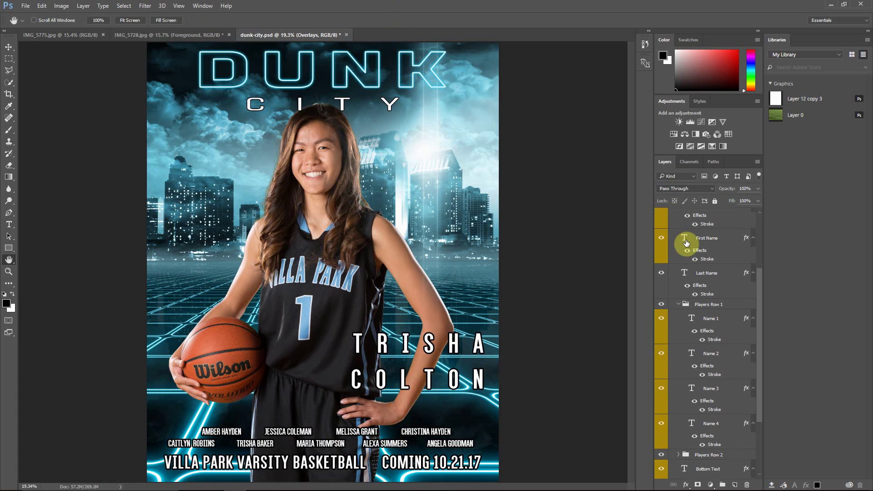
double_click(684, 239)
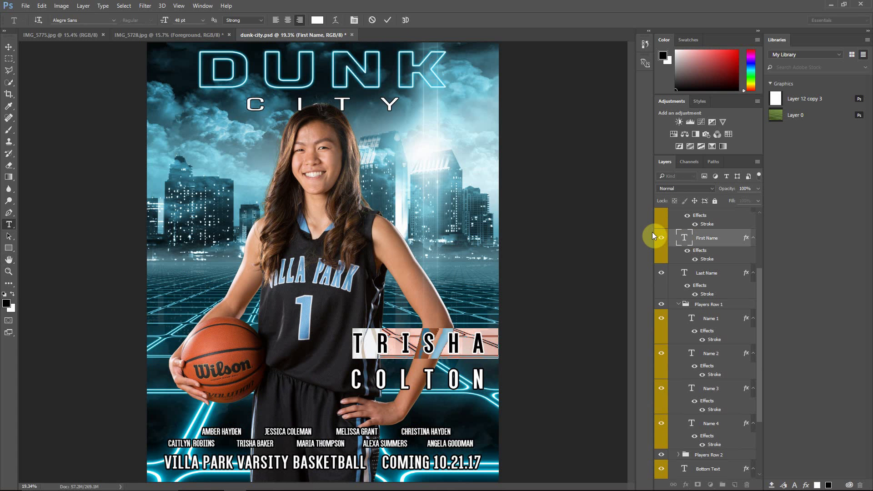
type("AMBER")
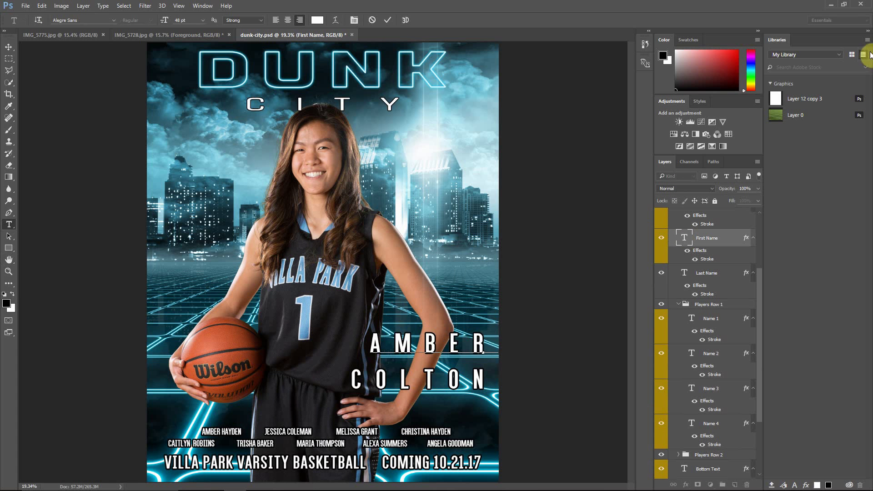
double_click(684, 276)
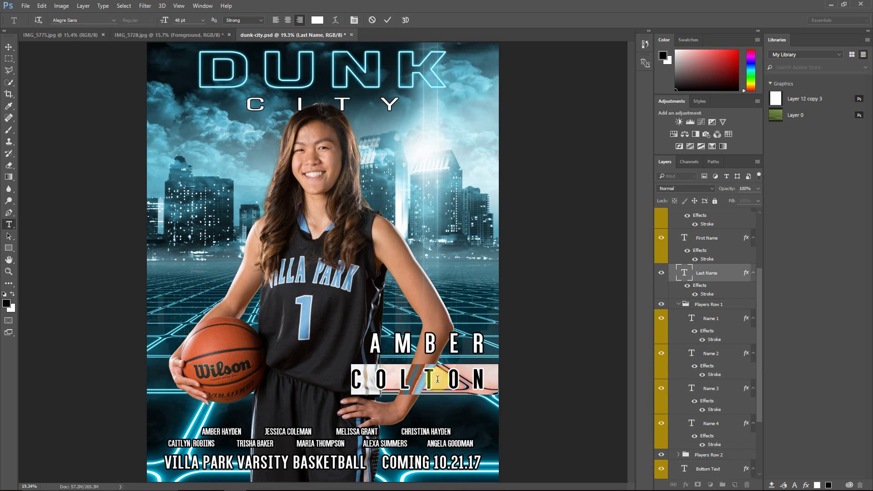
type("HAYDEN")
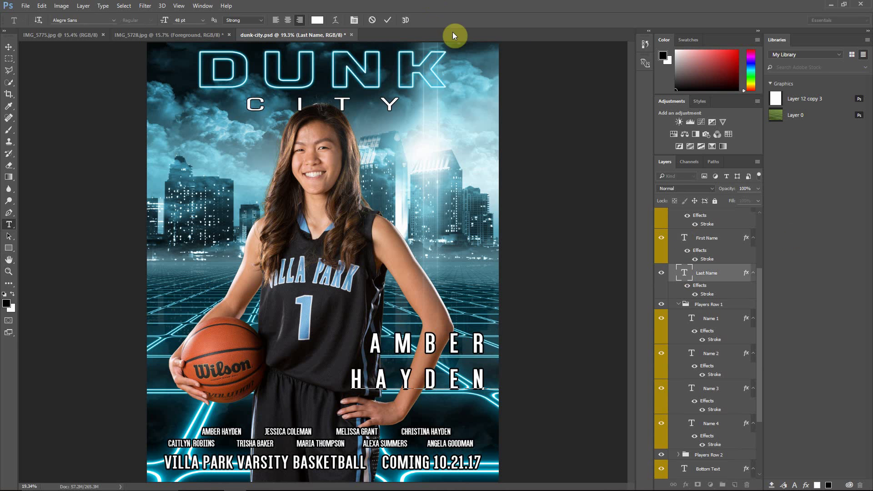
left_click(387, 20)
key("h")
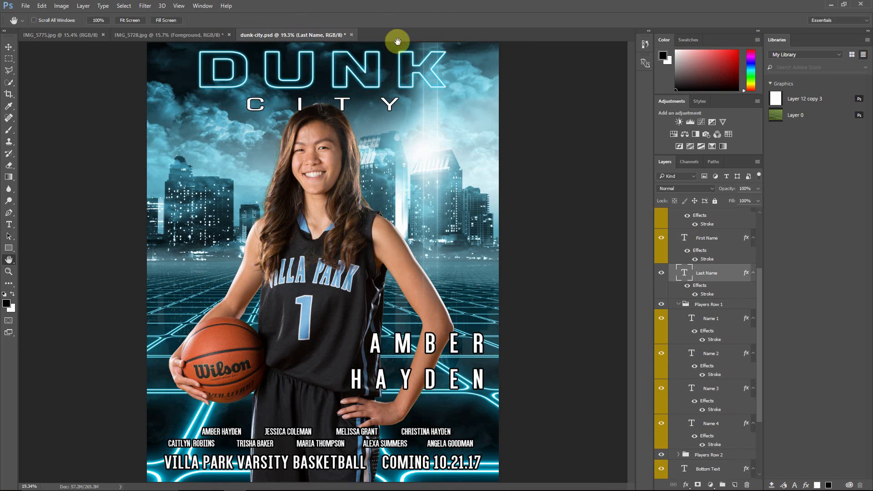
- Open Save As, browse the file format choices, and cancel without saving
left_click(25, 7)
left_click(64, 109)
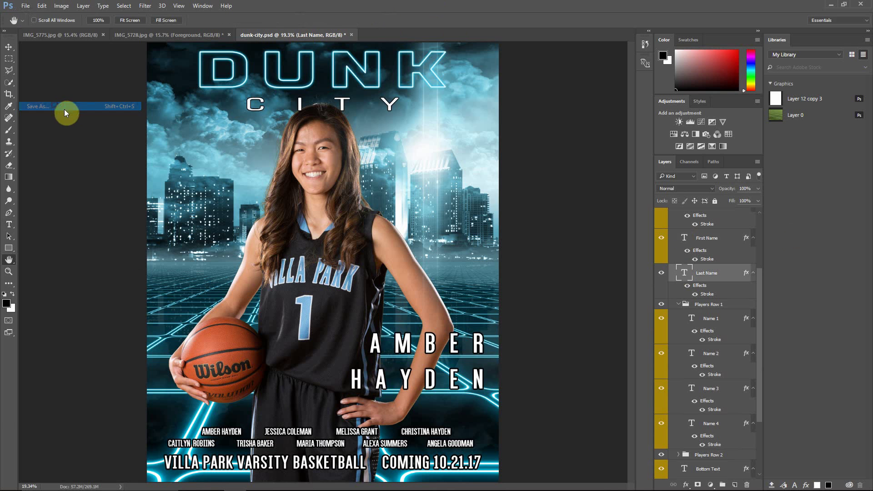
left_click(121, 338)
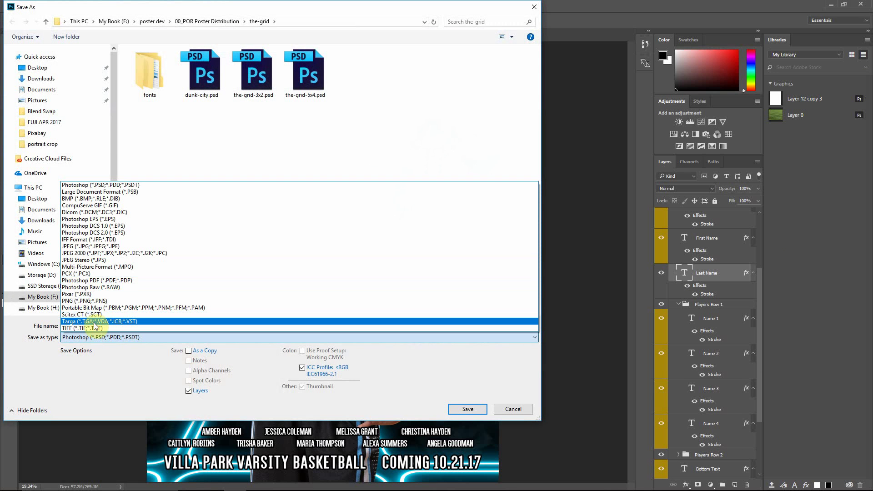
left_click(520, 408)
left_click(520, 409)
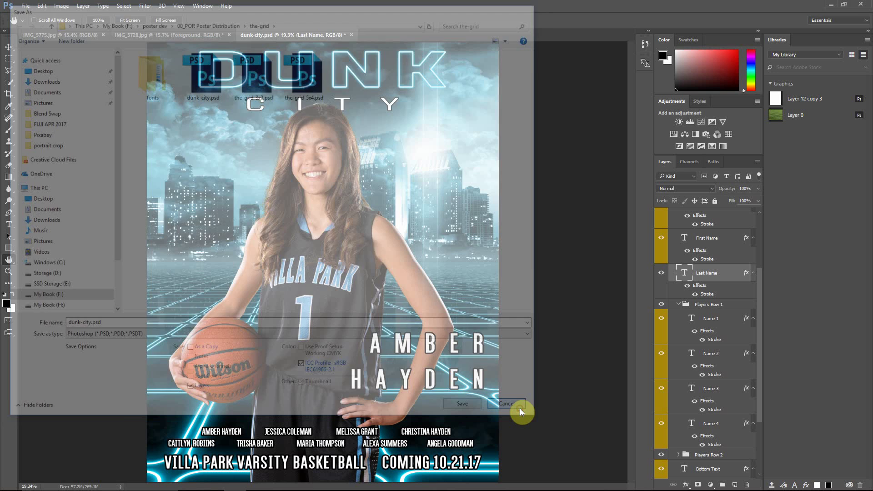
- Open the poster's Print Settings and cancel without printing
left_click(26, 6)
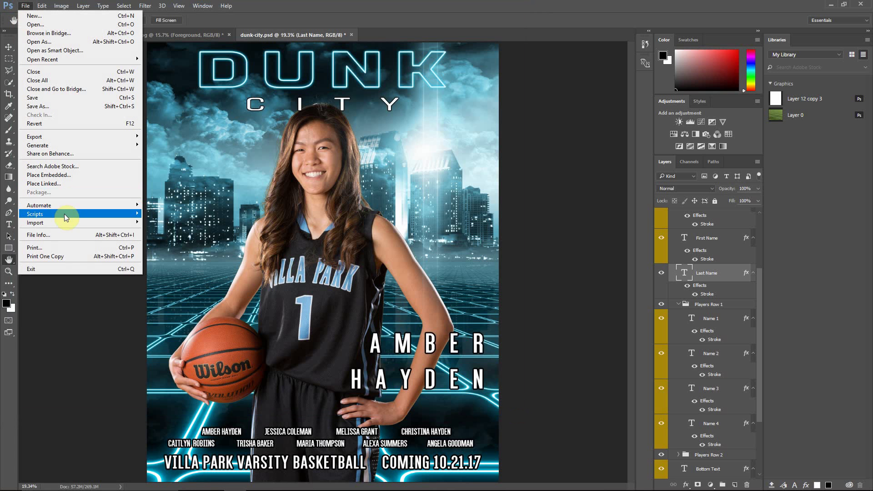
left_click(67, 249)
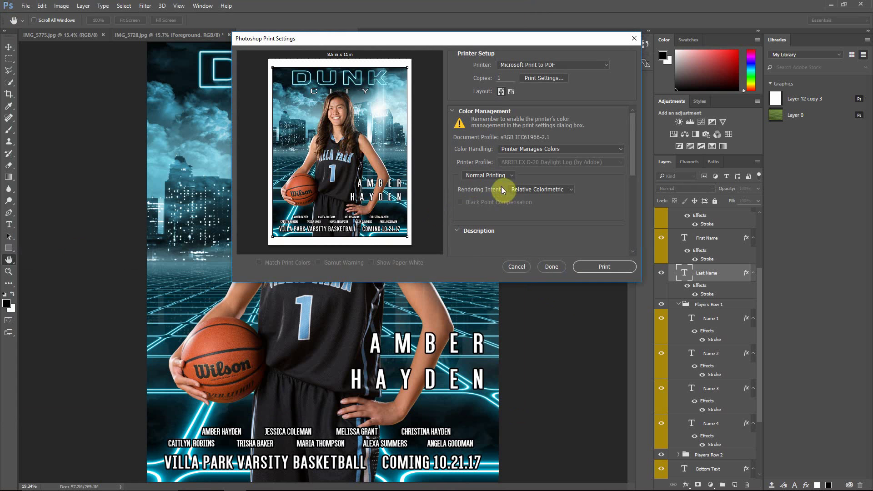
left_click(518, 267)
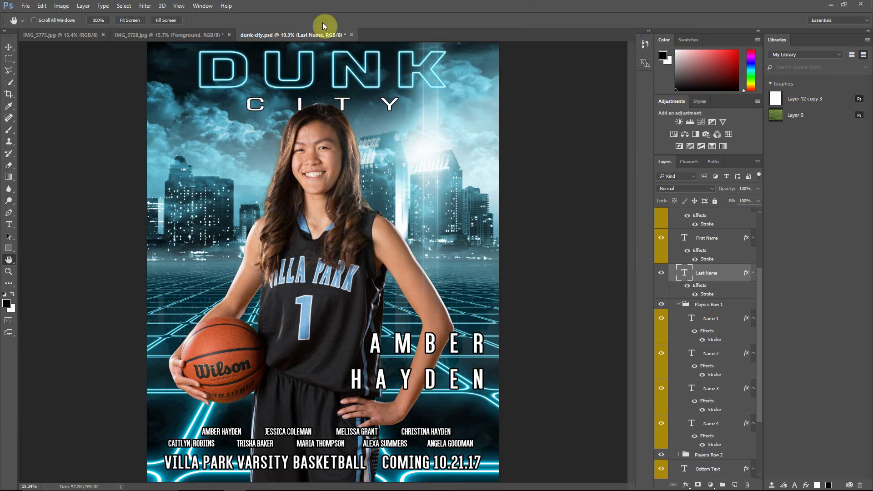
- Collapse the Overlays group and discard the Layer 1 player layer
left_click(645, 44)
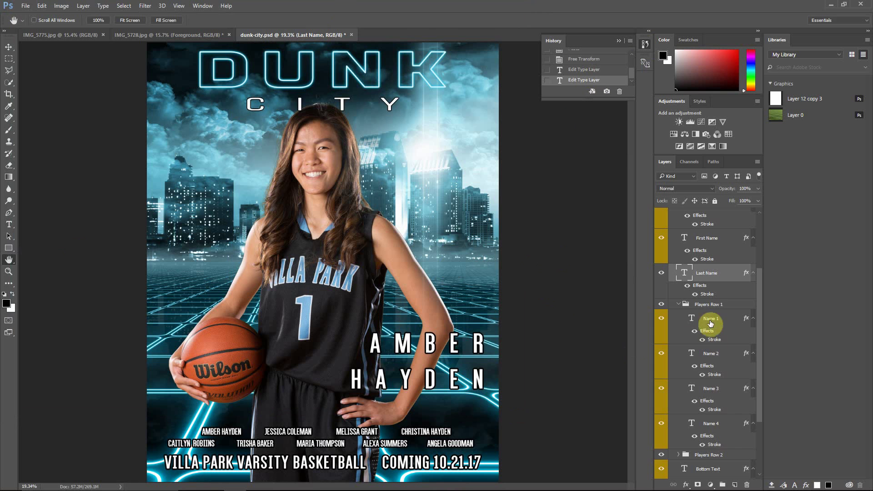
scroll(702, 223, "up", 5)
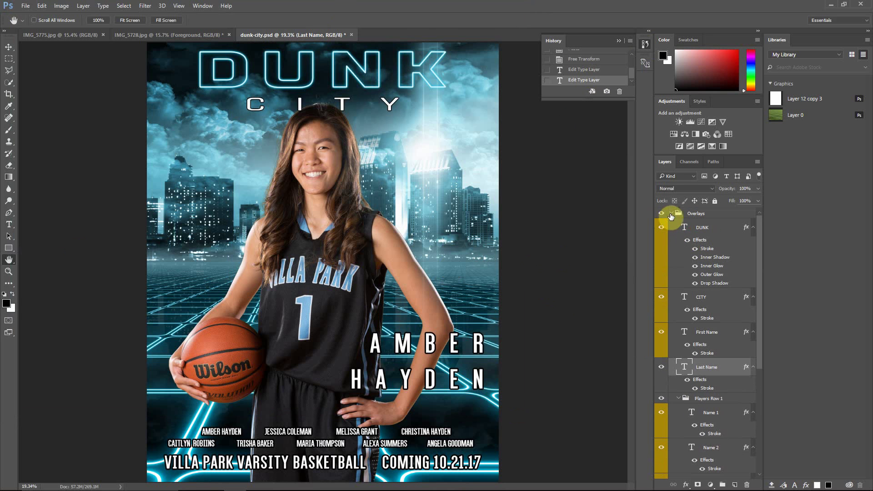
left_click(671, 214)
left_click(703, 230)
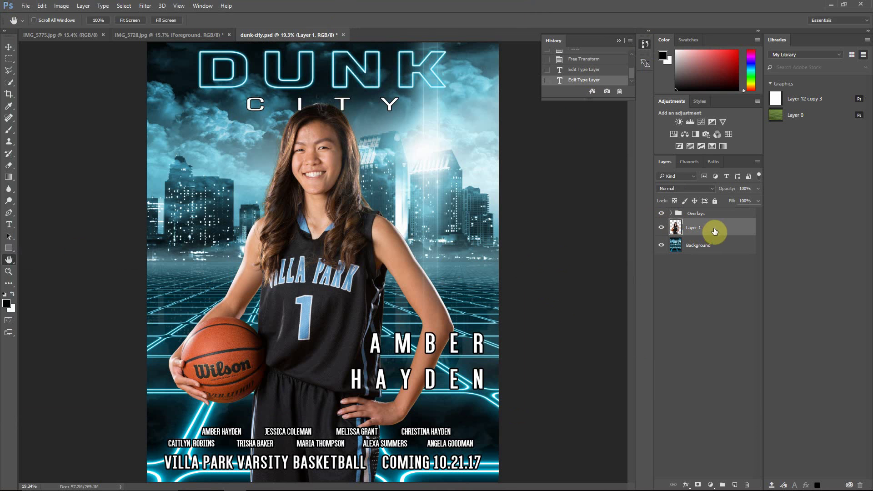
mouse_move(714, 232)
left_mouse_down()
mouse_move(705, 230)
mouse_move(737, 473)
mouse_move(748, 485)
mouse_move(733, 254)
mouse_move(717, 230)
mouse_move(710, 233)
left_mouse_up()
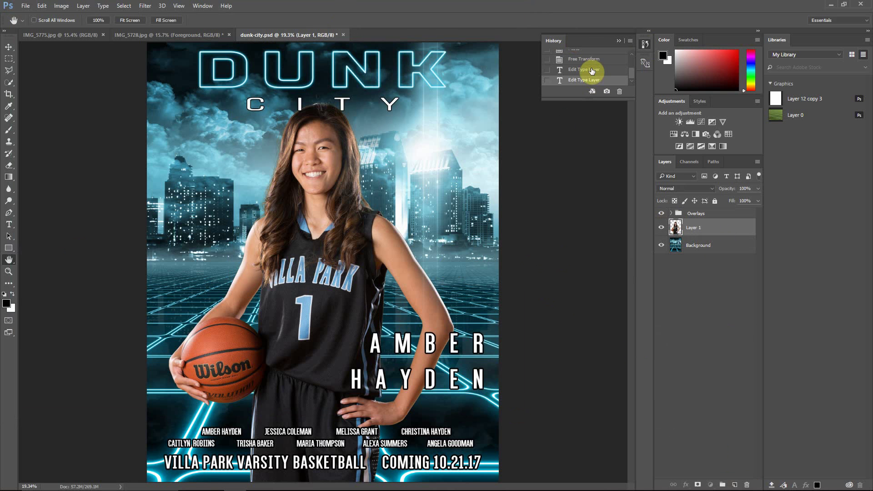
- Revert the poster to its dunk-city.psd snapshot and switch to IMG_5775.jpg
scroll(592, 70, "up", 5)
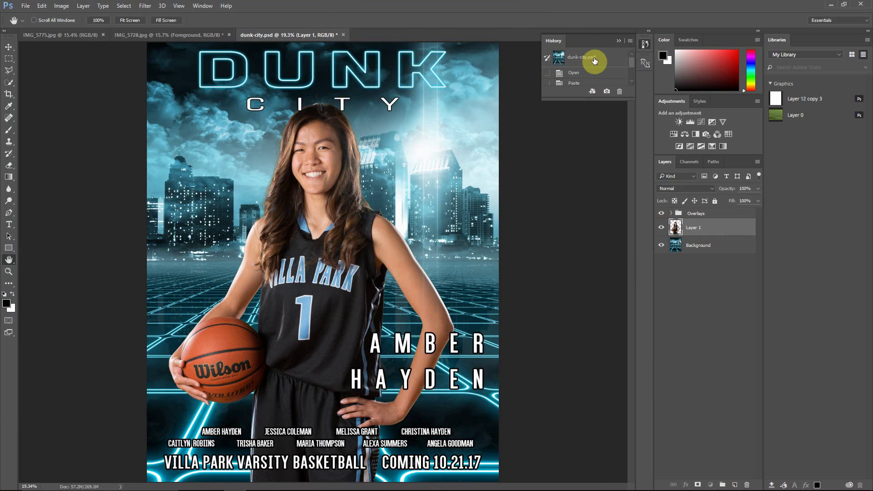
left_click(594, 59)
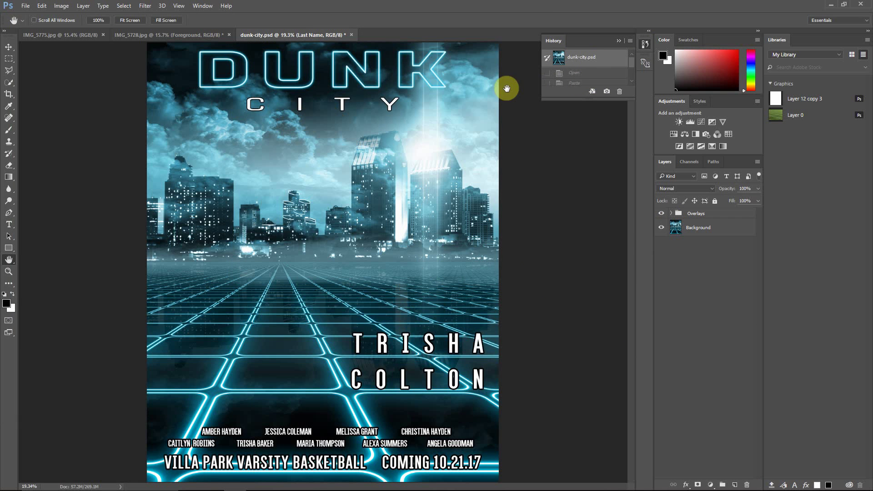
left_click(57, 35)
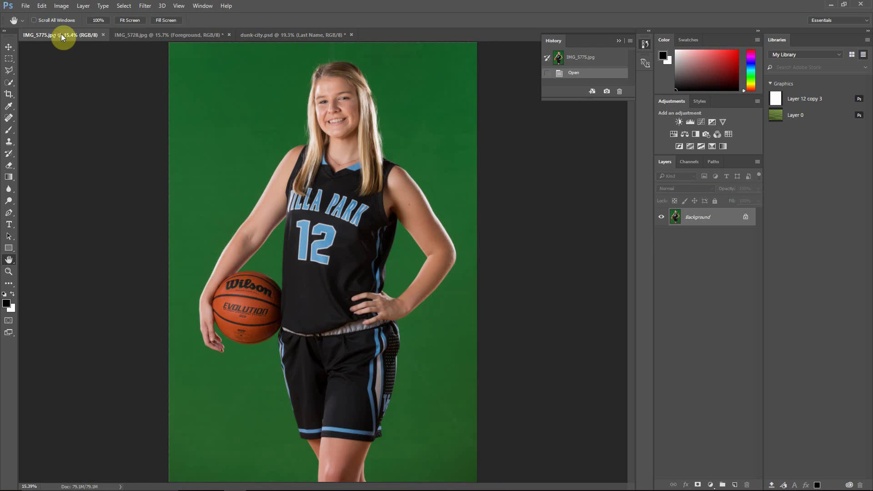
- Run EZ Green Screen 5 on player 12, set Single Layer - FG Only output, and open Preferences
left_click(147, 8)
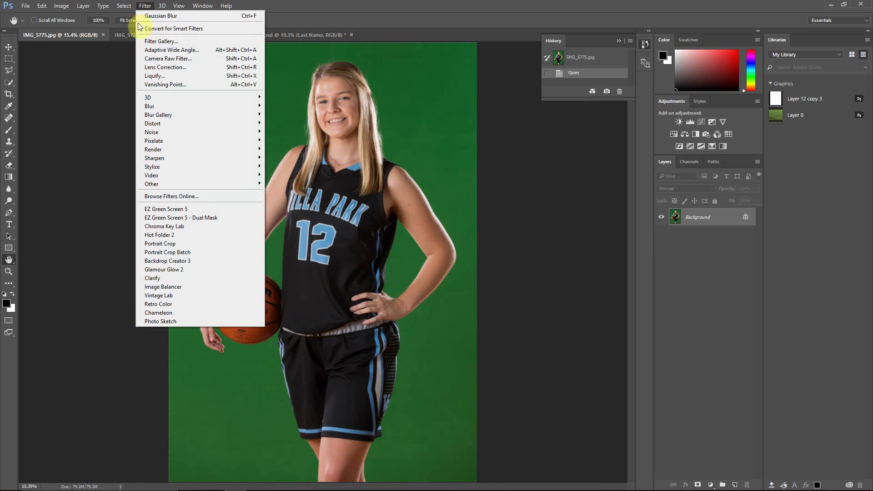
left_click(196, 209)
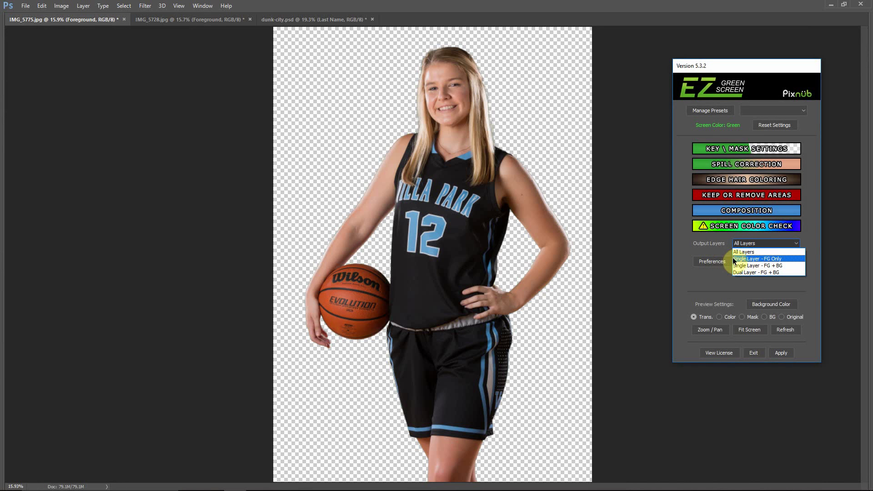
left_click(770, 259)
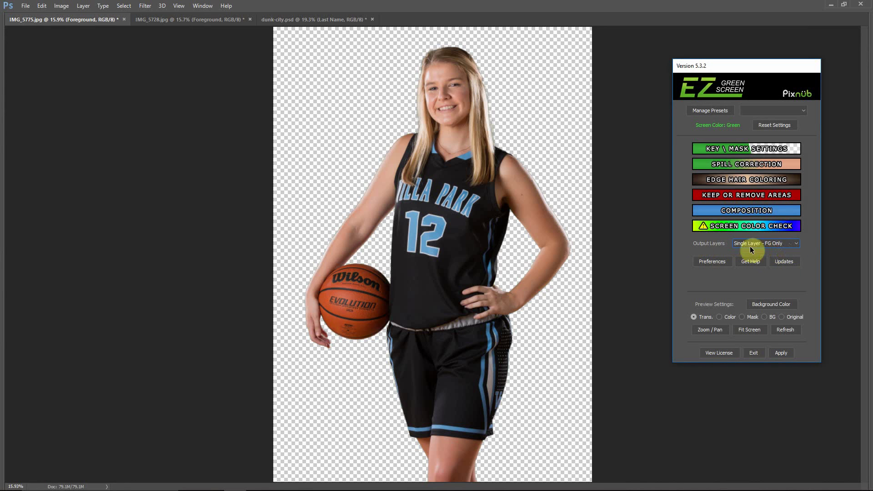
left_click(713, 262)
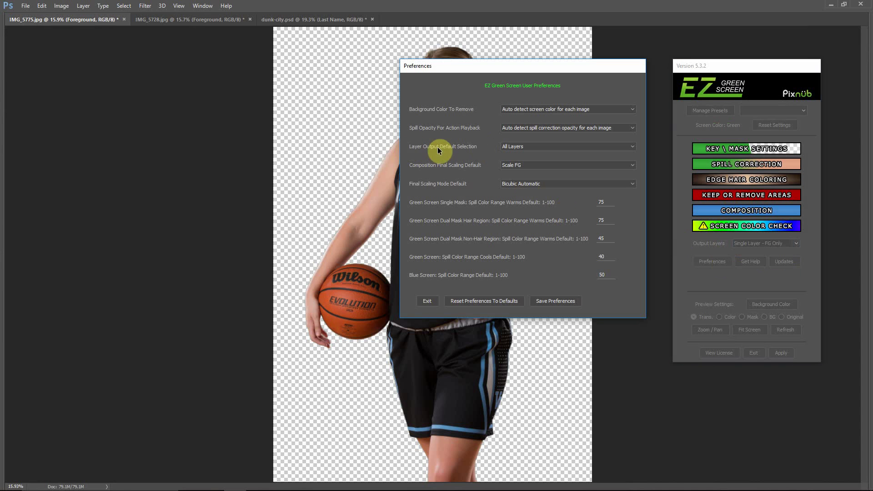
- Save Single Layer - FG Only as the default layer output in the plug-in preferences
left_click(536, 149)
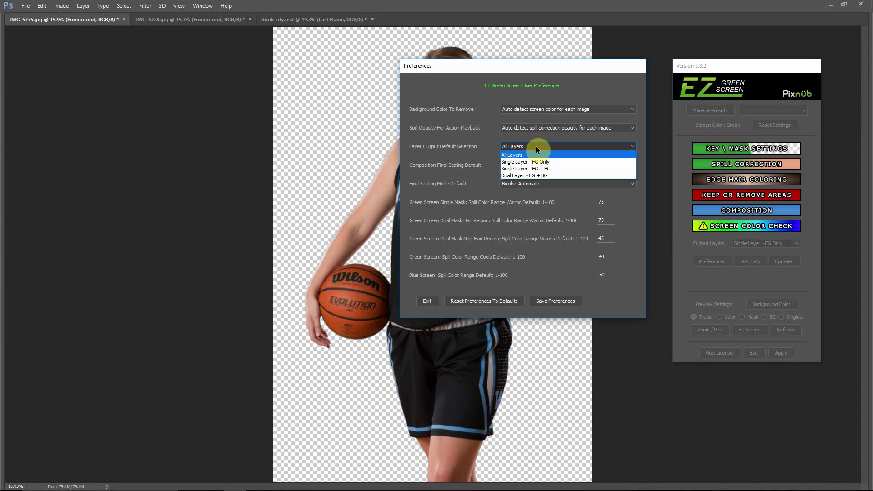
left_click(510, 163)
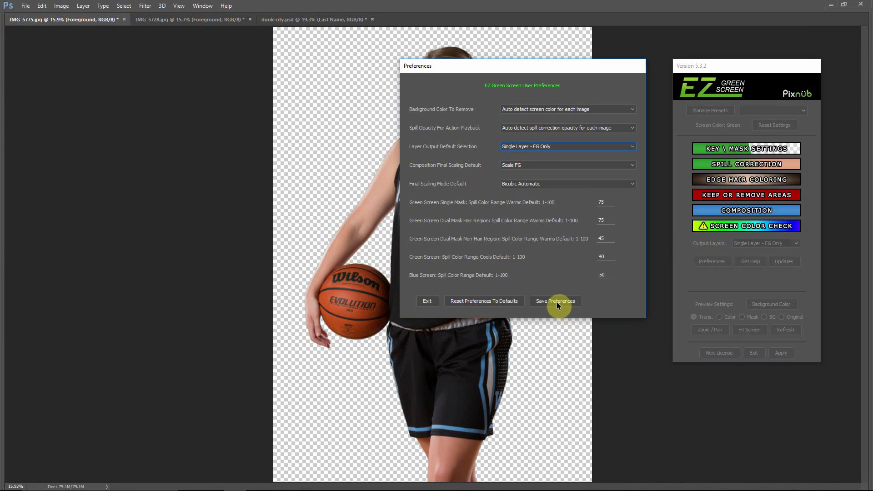
left_click(558, 301)
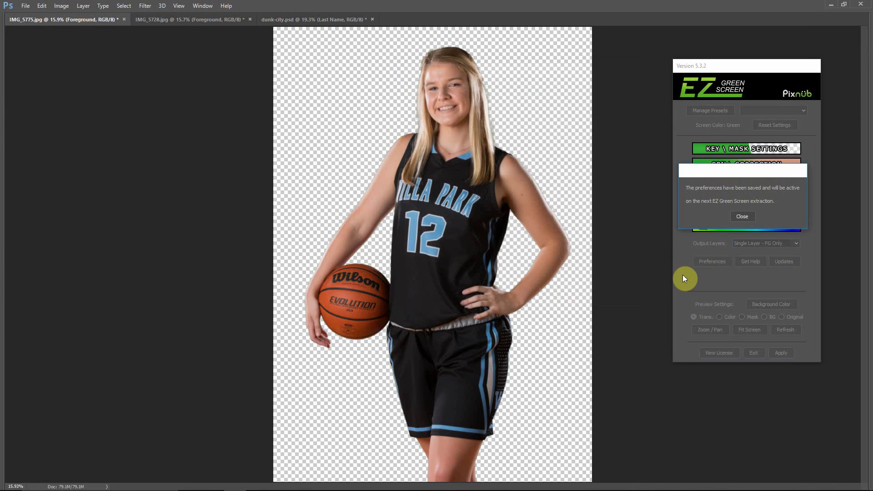
left_click(743, 217)
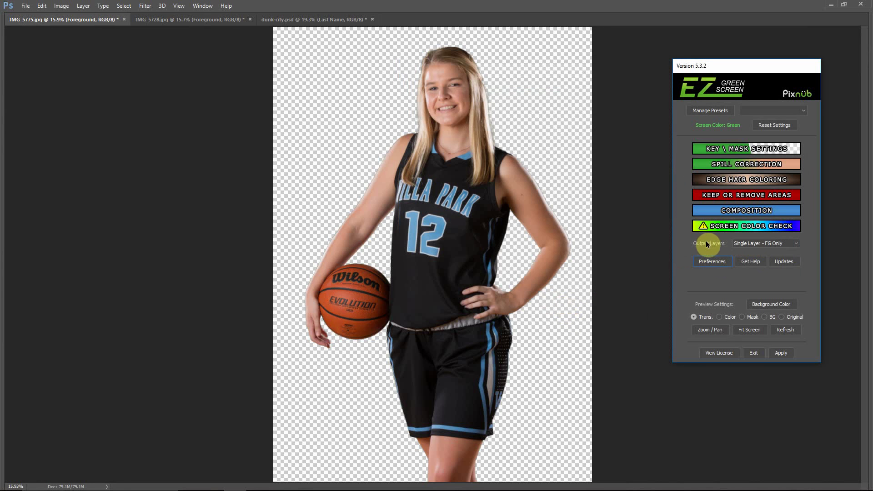
- Keep the single foreground-only output and apply the green screen extraction to player 12
left_click(793, 244)
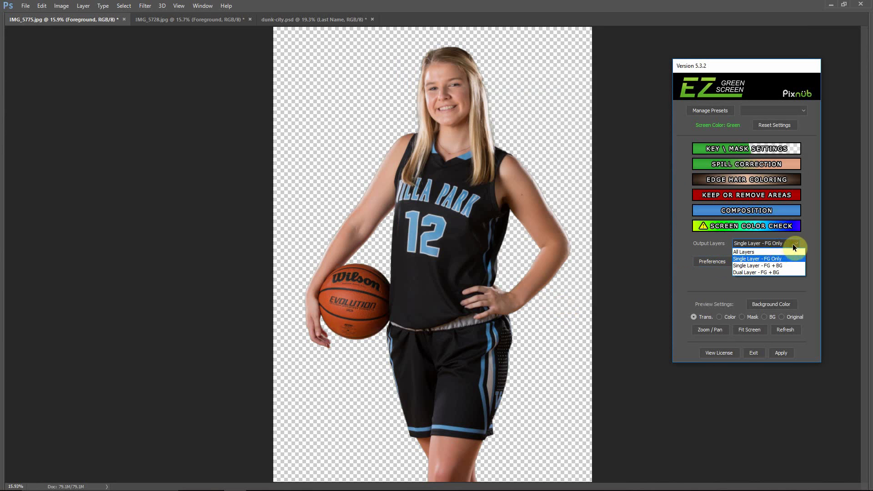
left_click(751, 260)
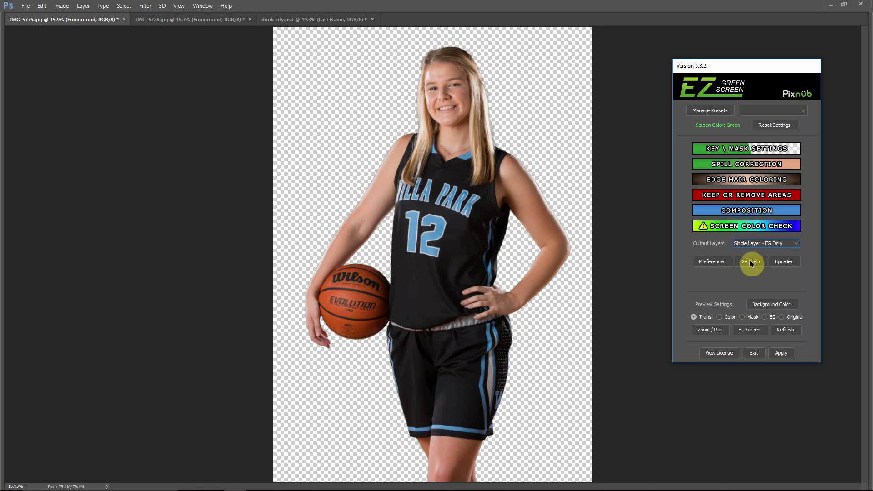
left_click(784, 351)
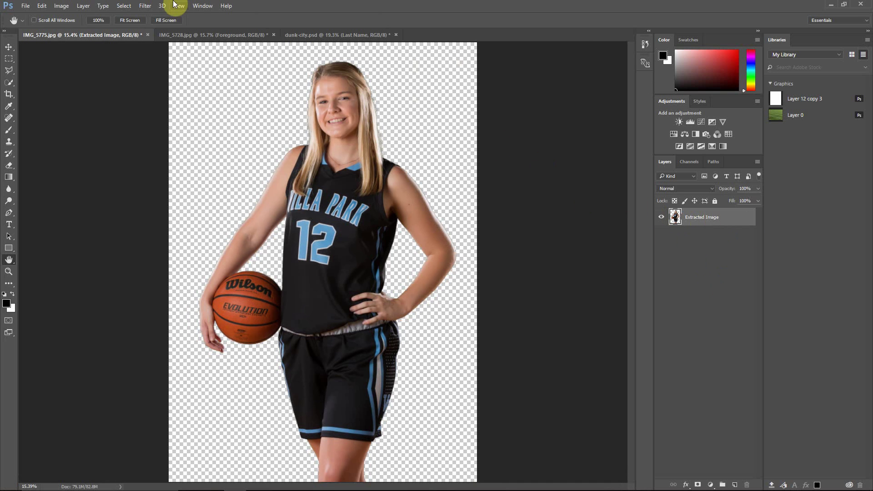
- Select all of the extracted player 12 image and copy it
left_click(123, 6)
left_click(128, 17)
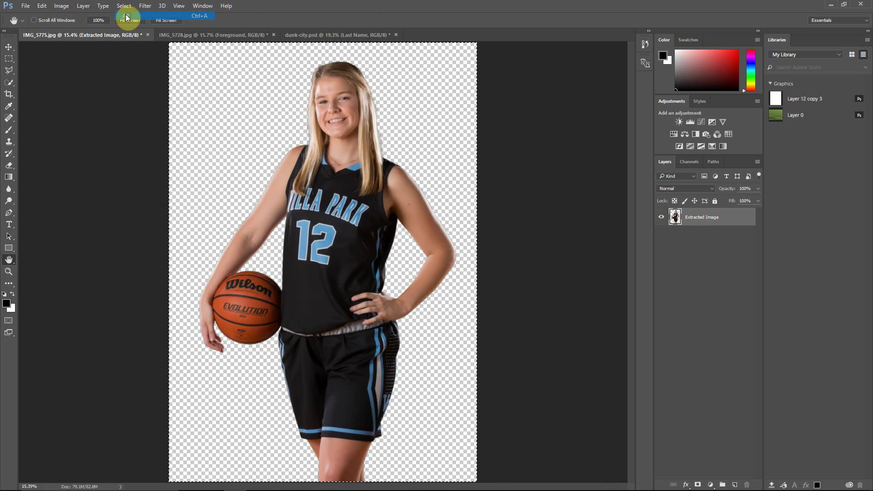
left_click(42, 6)
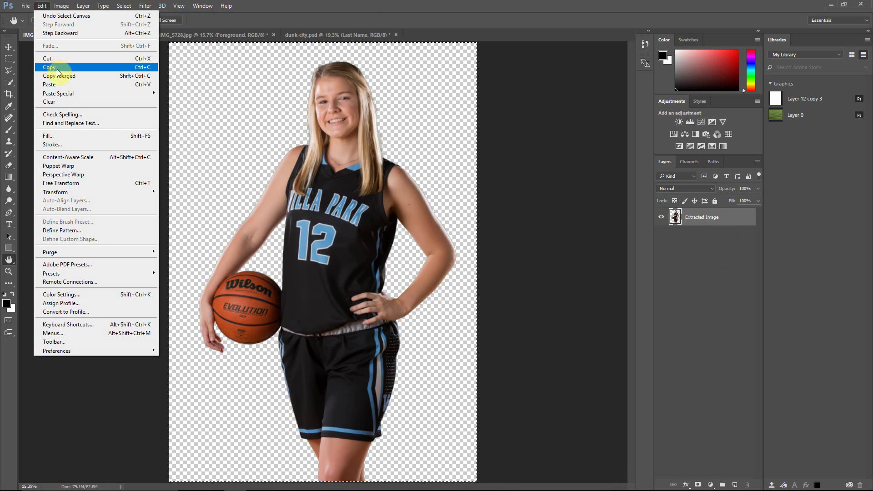
left_click(143, 68)
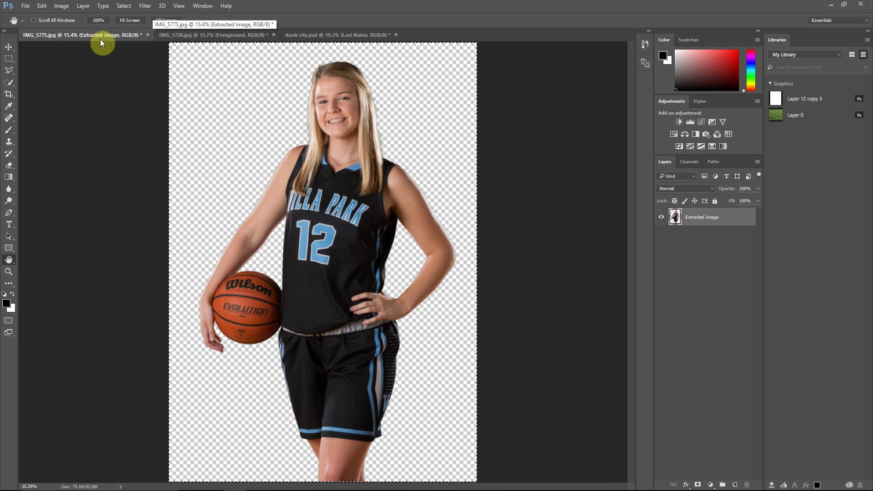
- Paste player 12 into dunk-city.psd above the Background layer
left_click(329, 35)
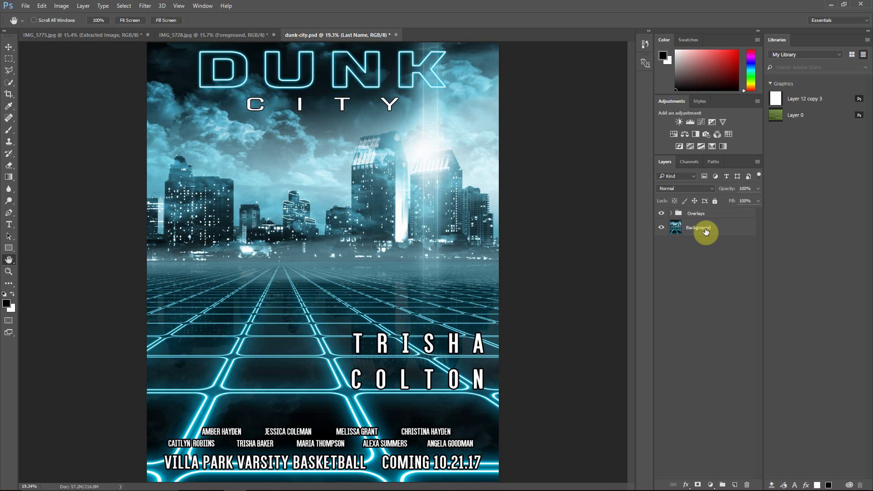
left_click(706, 231)
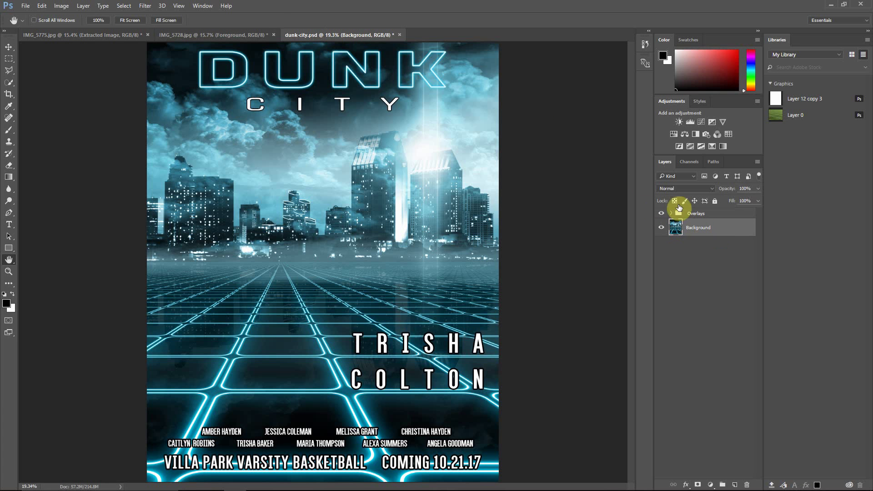
left_click(42, 6)
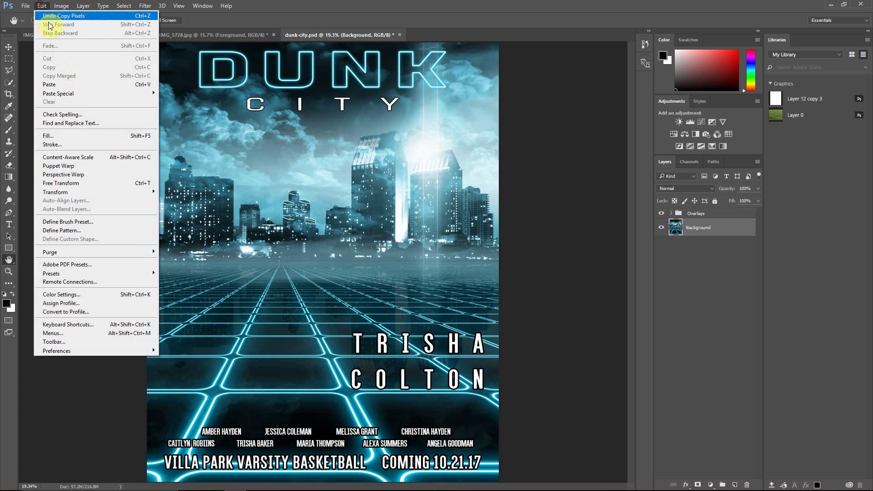
left_click(64, 83)
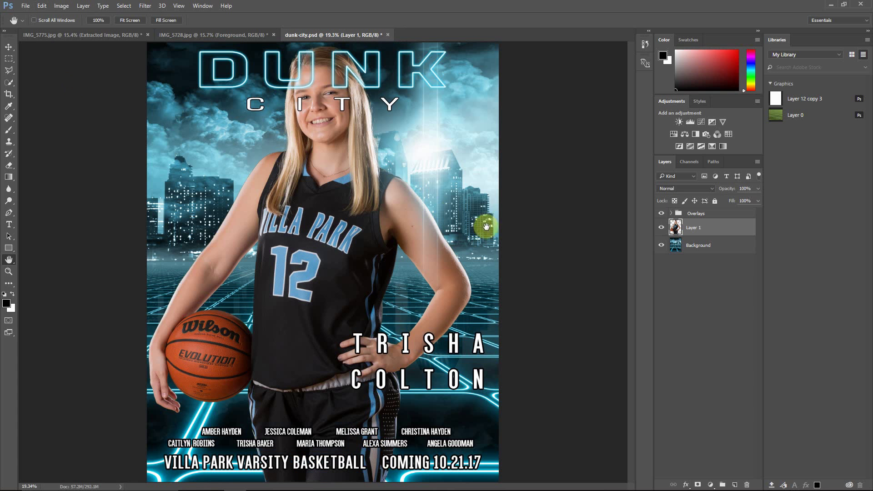